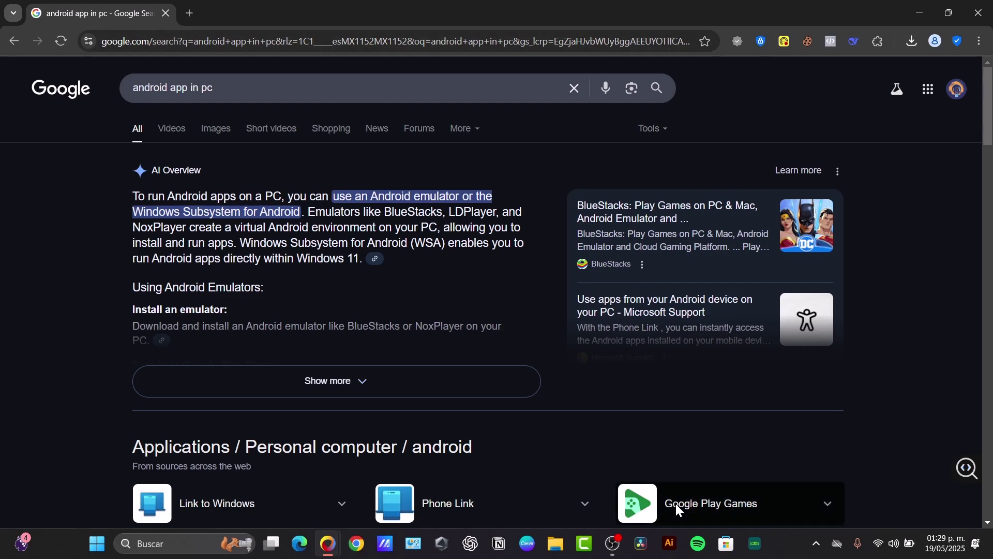
Step: Look through the Google results for ways to run Android apps on a PC
scroll(455, 210, "down", 10)
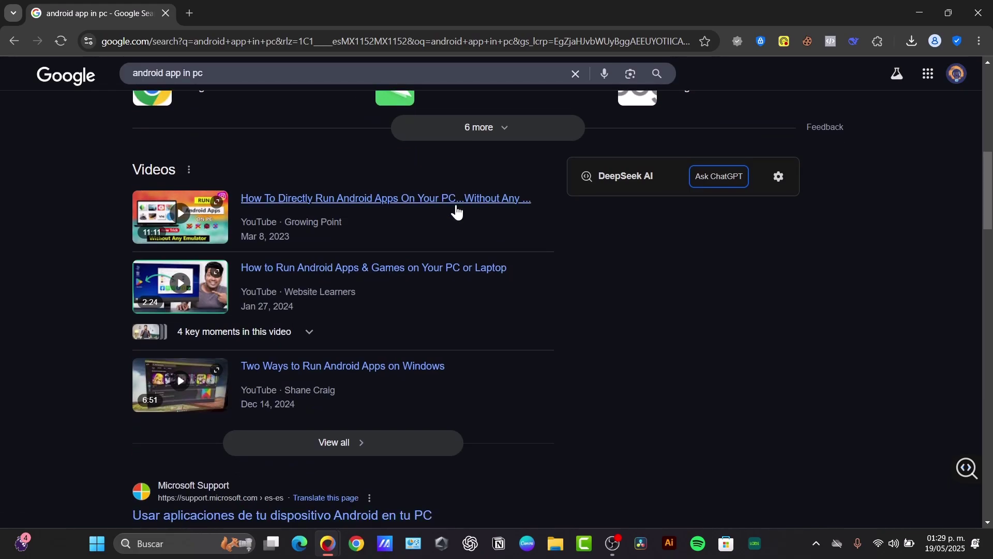
scroll(455, 211, "up", 6)
scroll(456, 211, "up", 4)
scroll(460, 215, "down", 20)
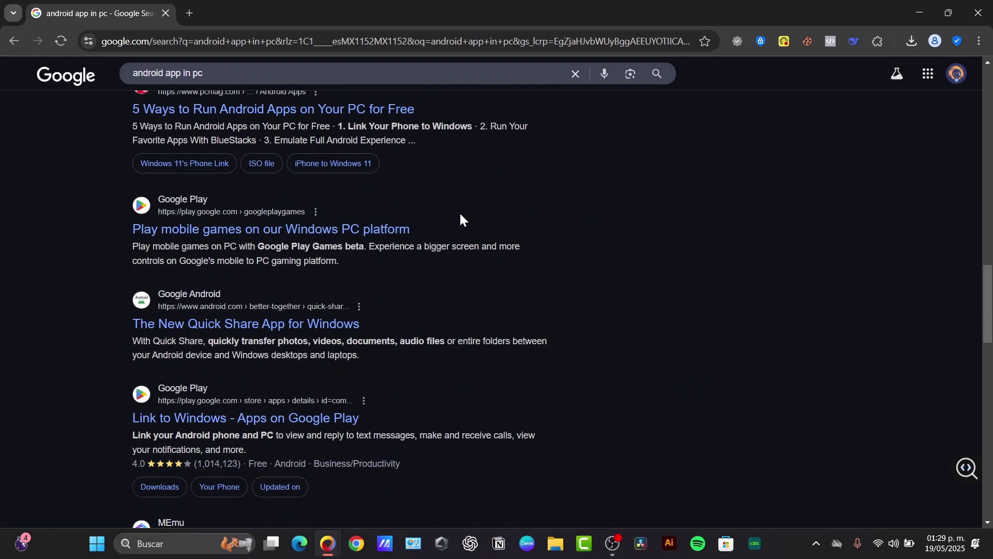
scroll(454, 257, "down", 3)
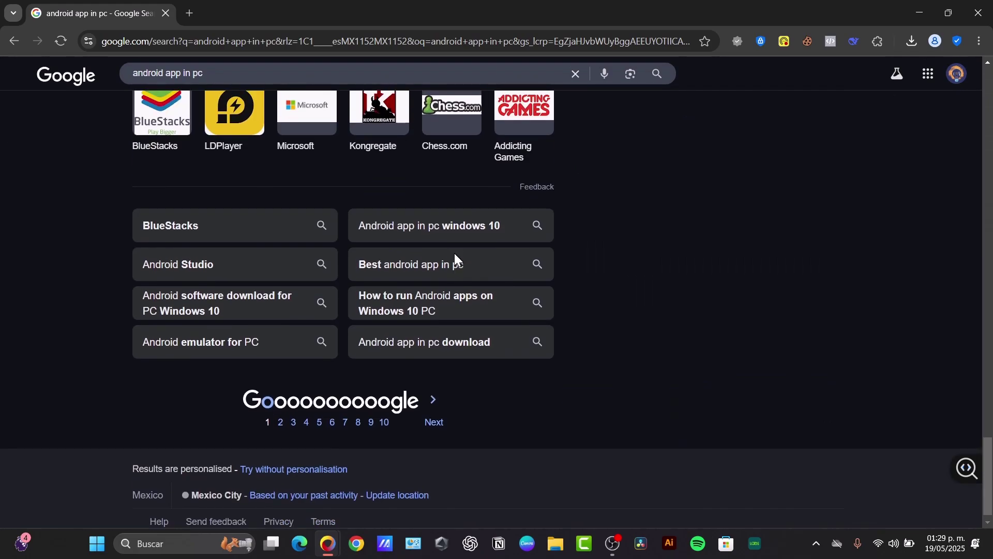
scroll(456, 248, "up", 12)
Step: Search Google for "bluestacks" and open the official BlueStacks website from the results
triple_click(145, 73)
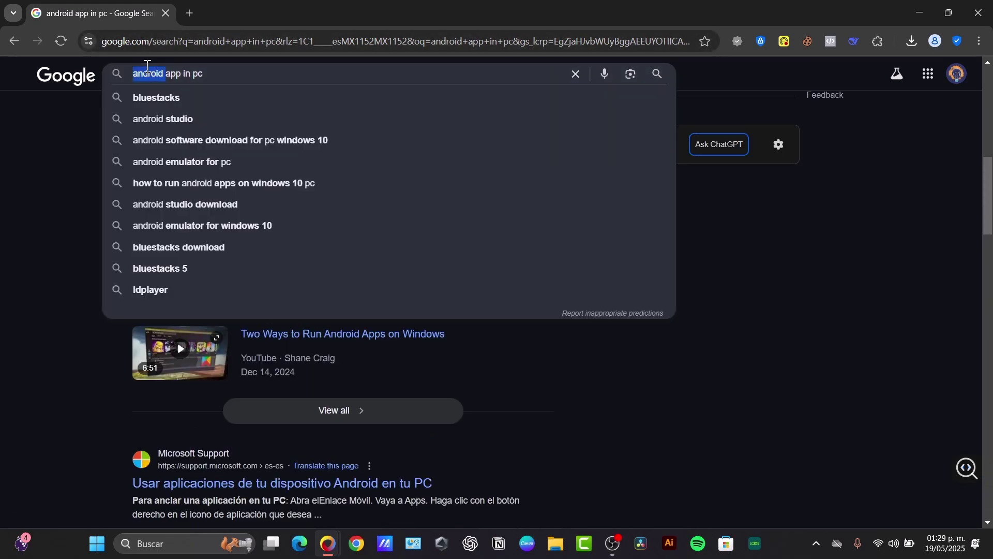
type("bluestacks")
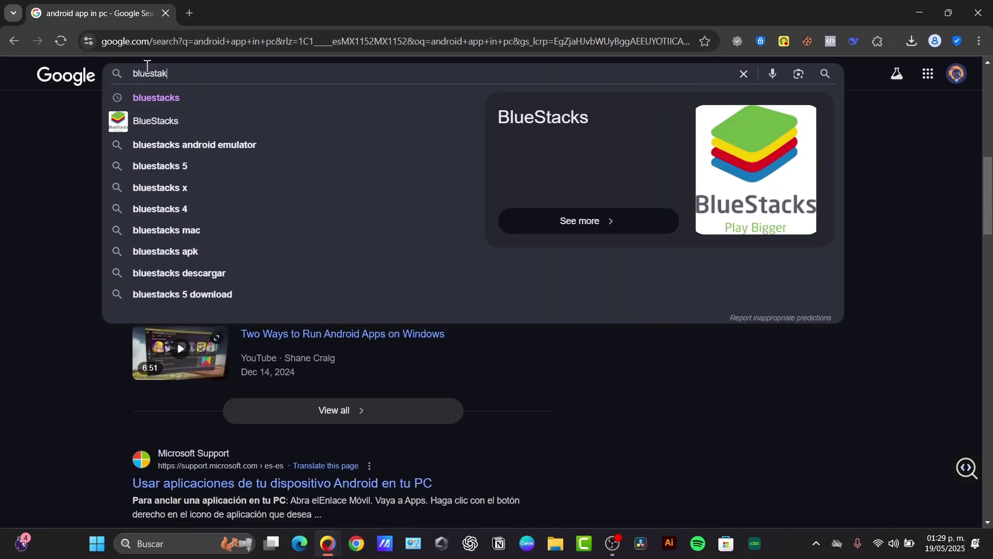
key("Return")
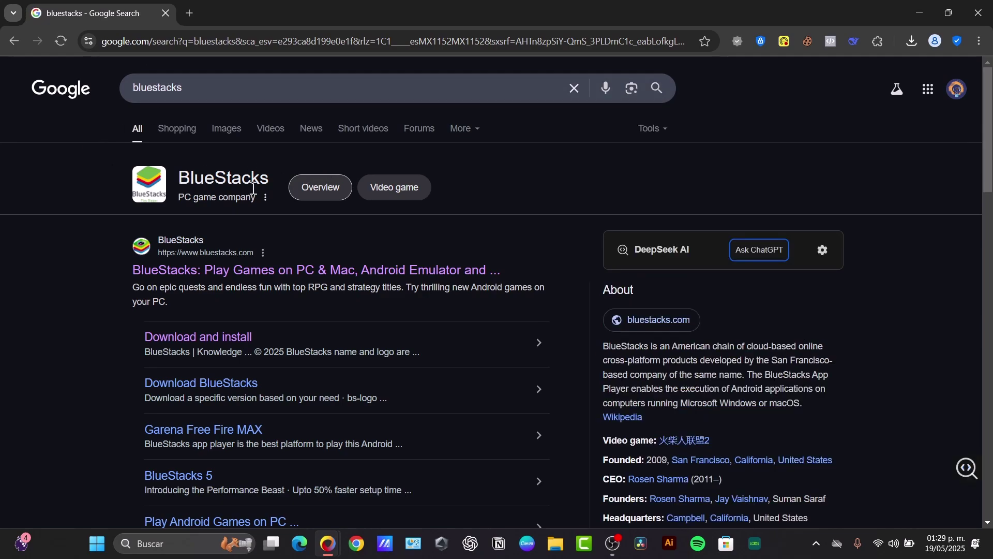
left_click(199, 269)
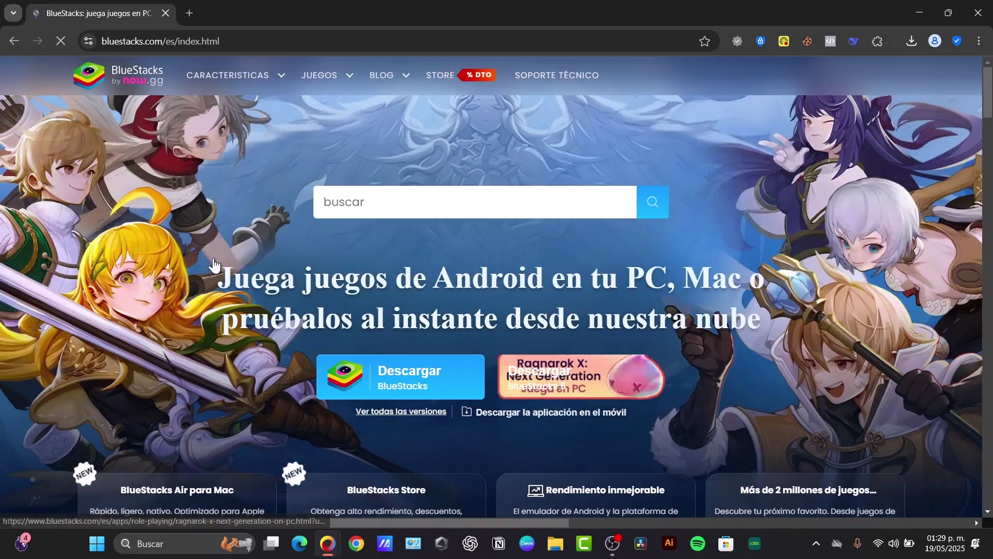
Step: Look over the BlueStacks home page, from the download options to the latest and upcoming games
scroll(565, 264, "down", 10)
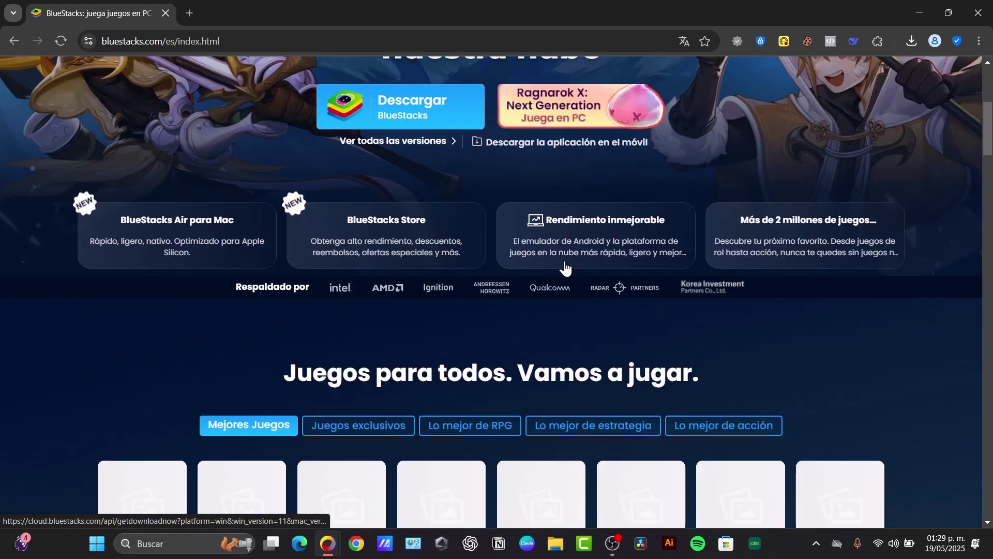
scroll(798, 215, "down", 7)
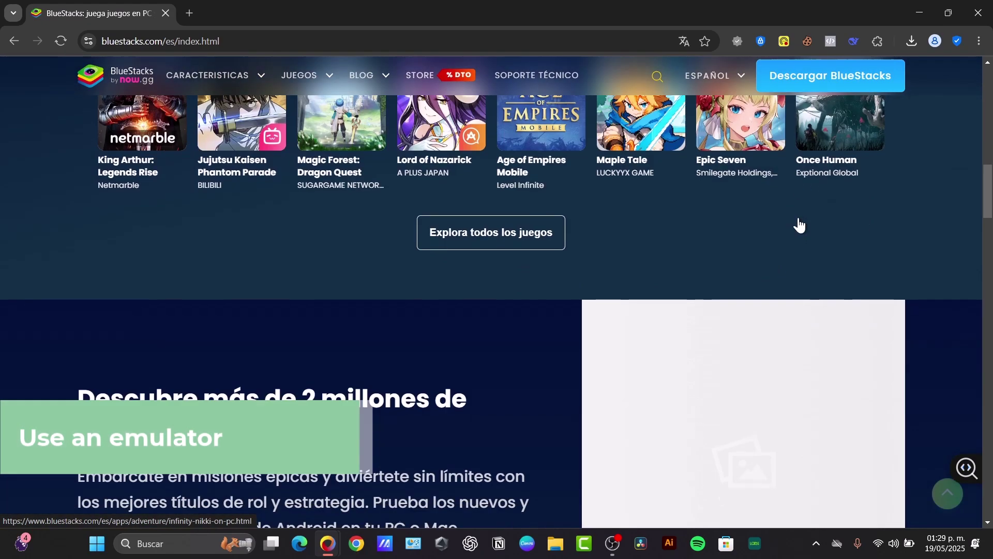
scroll(743, 283, "down", 6)
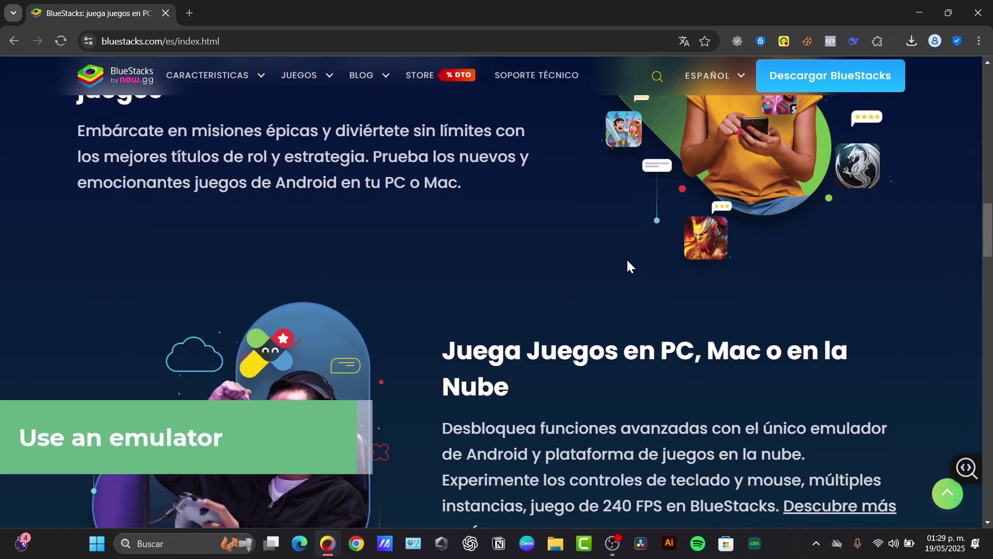
scroll(627, 265, "down", 3)
scroll(533, 235, "down", 3)
scroll(534, 242, "down", 3)
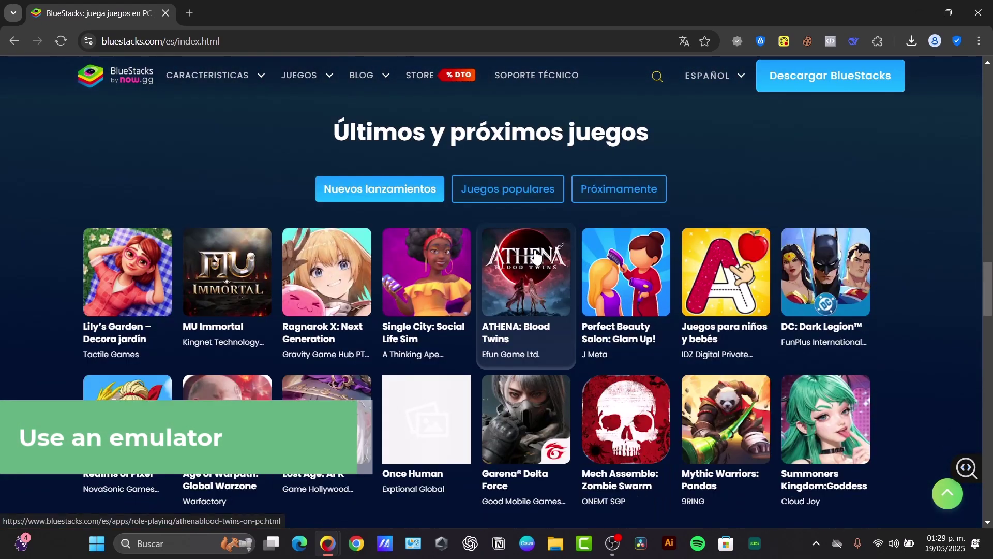
Step: Return to the Google results, search for "ldplayer" and open the LDPlayer website
left_click(3, 42)
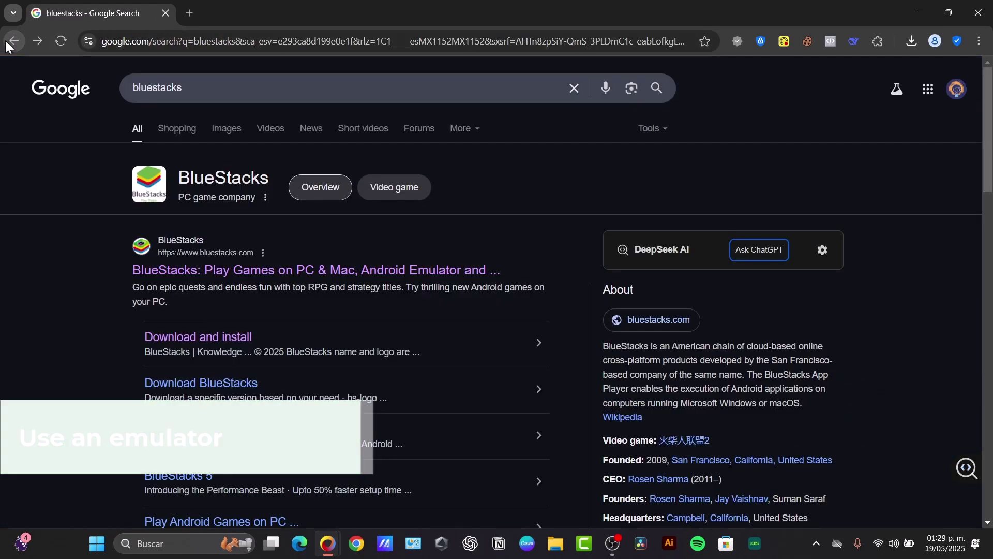
left_click_drag(178, 86, 111, 82)
type("ldplayer")
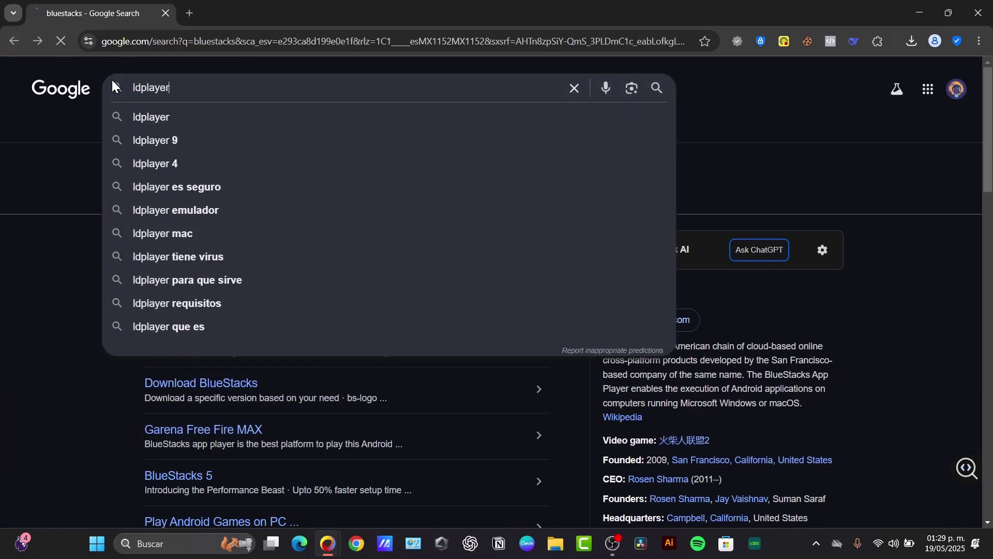
key("Return")
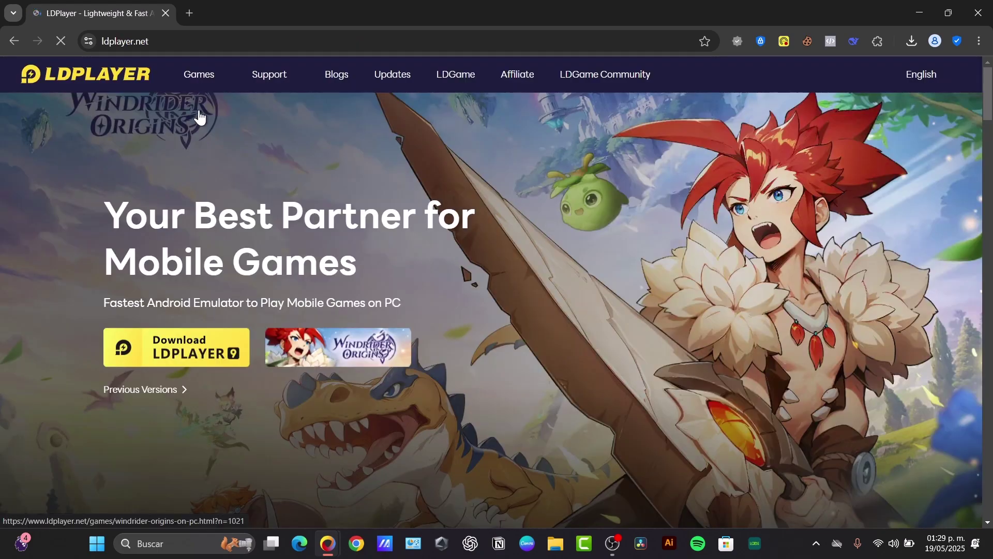
Step: Download LDPlayer 9, dismiss the ad-blocker request and run the downloaded installer LDPlayer9_ens_1001_ld.exe
scroll(222, 354, "down", 20)
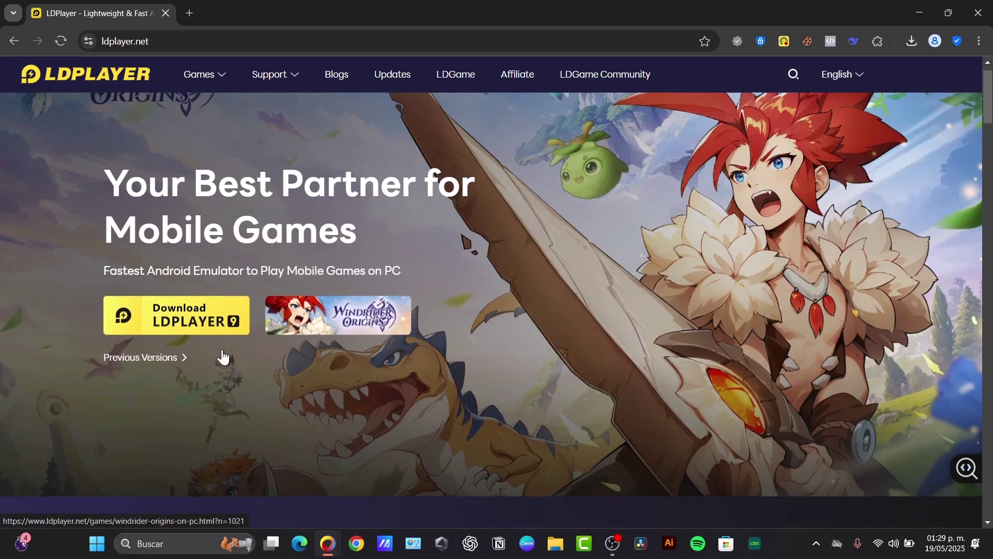
scroll(253, 385, "up", 20)
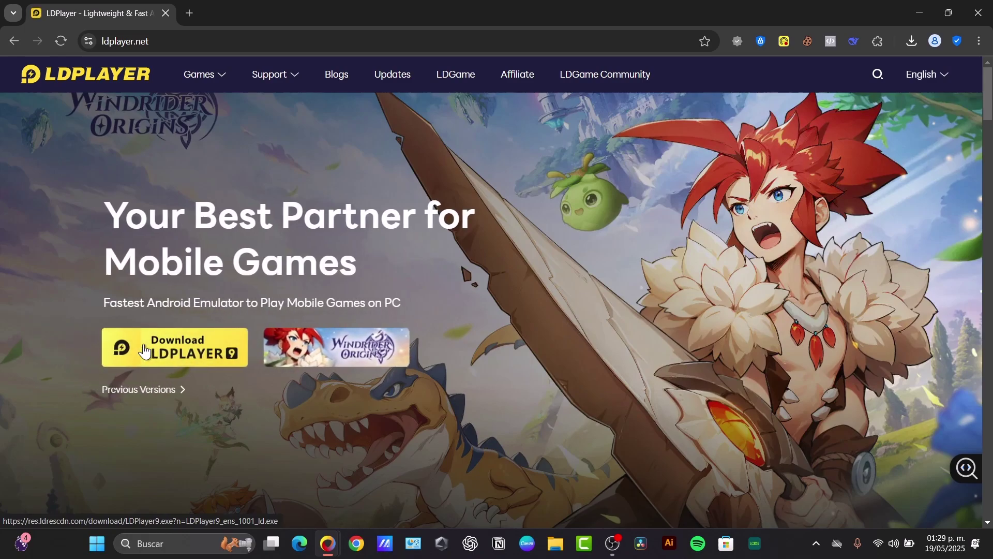
left_click(144, 350)
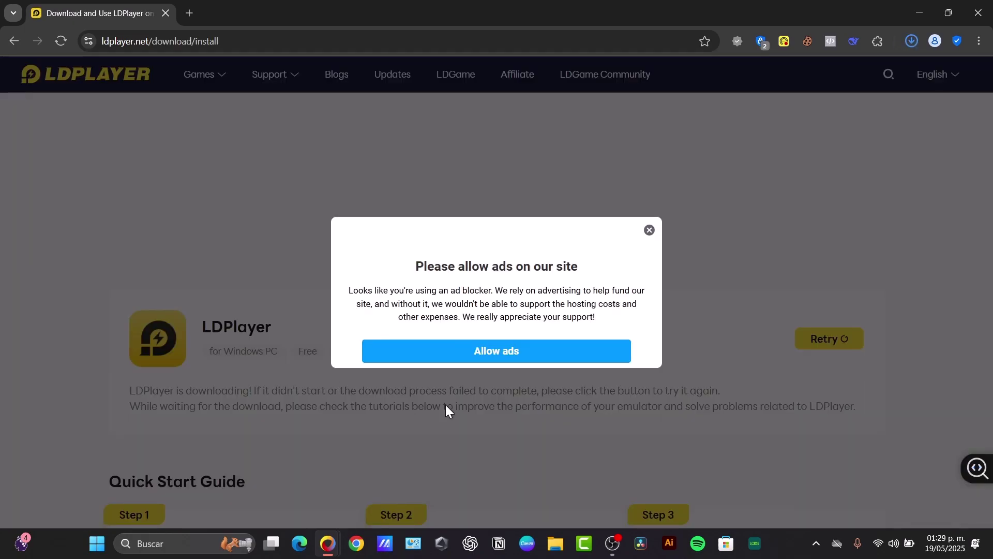
left_click(648, 228)
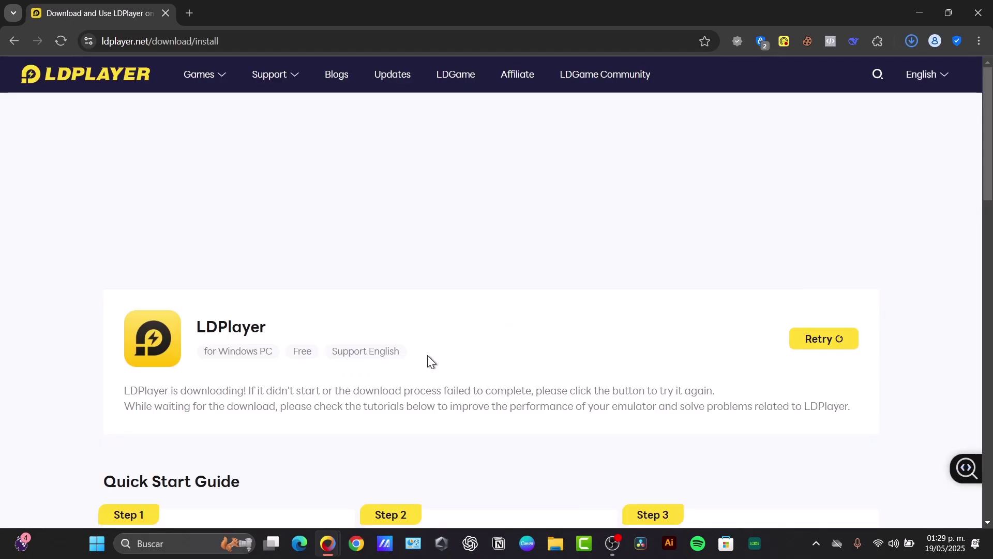
left_click(910, 43)
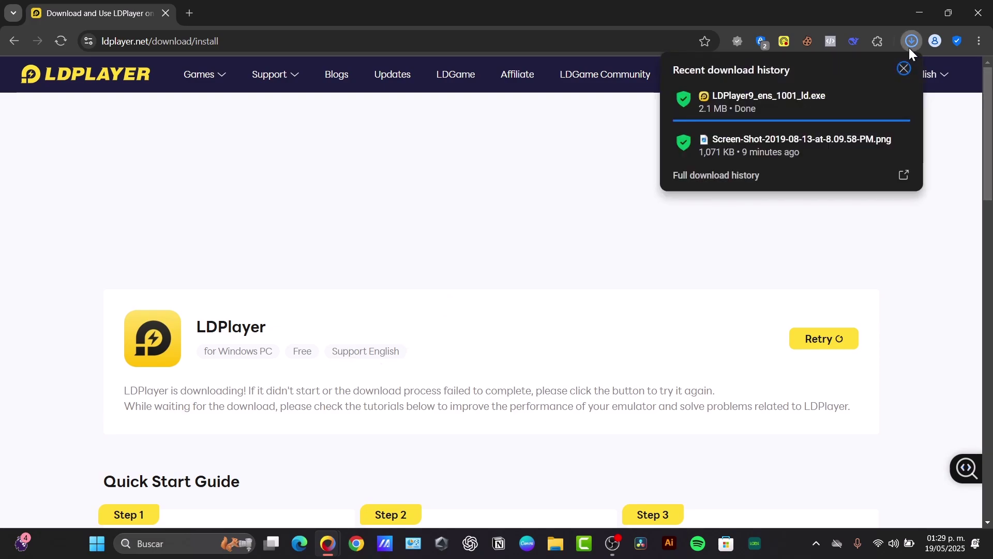
left_click(784, 99)
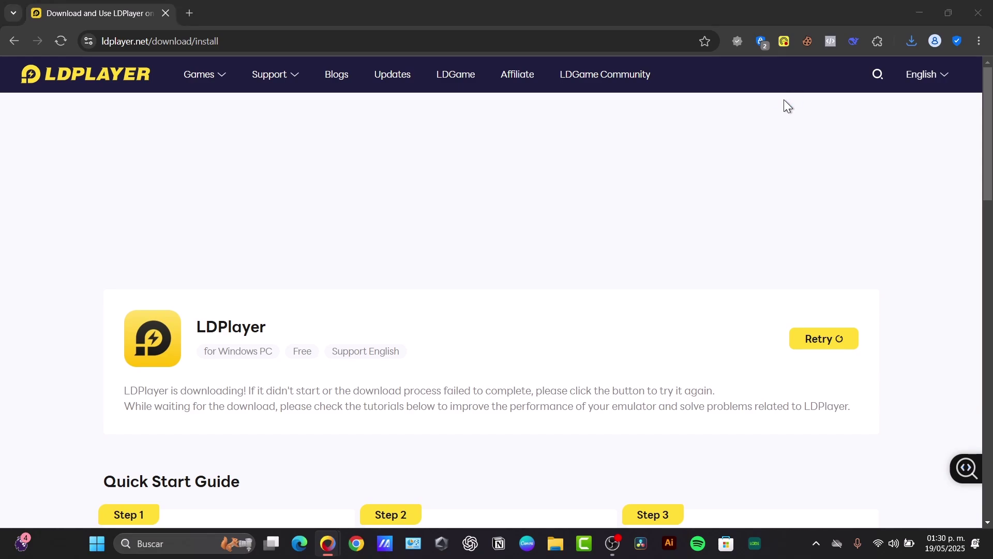
Step: Search for "google play games pc" in a new browser tab and open the official Google Play Games page for Windows
left_click(189, 13)
type("gbo")
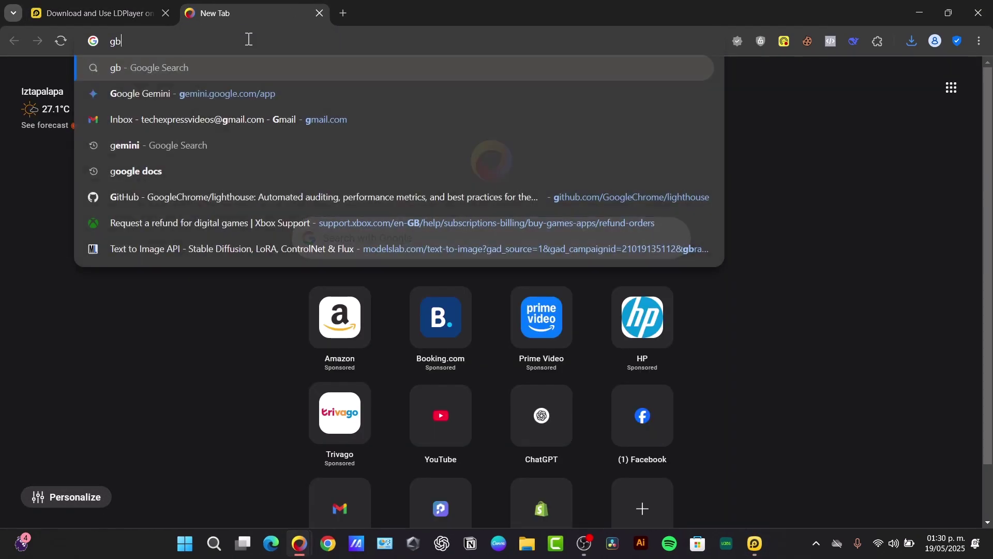
key("BackSpace")
key("BackSpace")
type("oogle ")
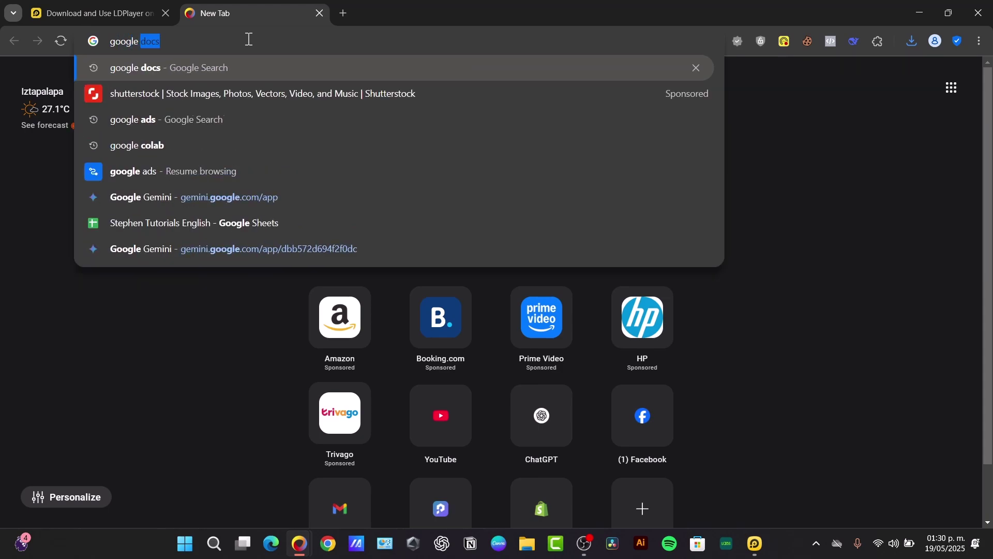
type("play games pc")
key("Return")
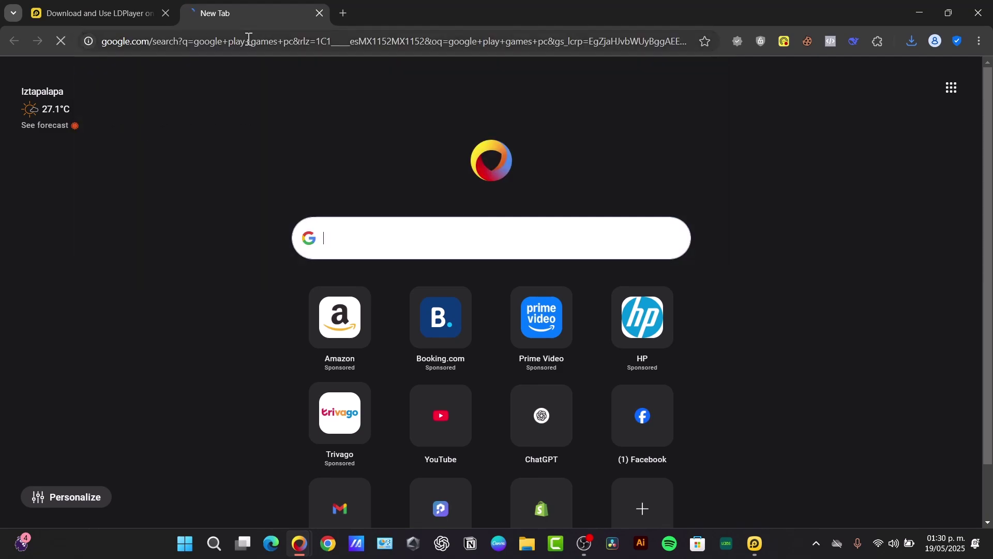
scroll(444, 382, "down", 3)
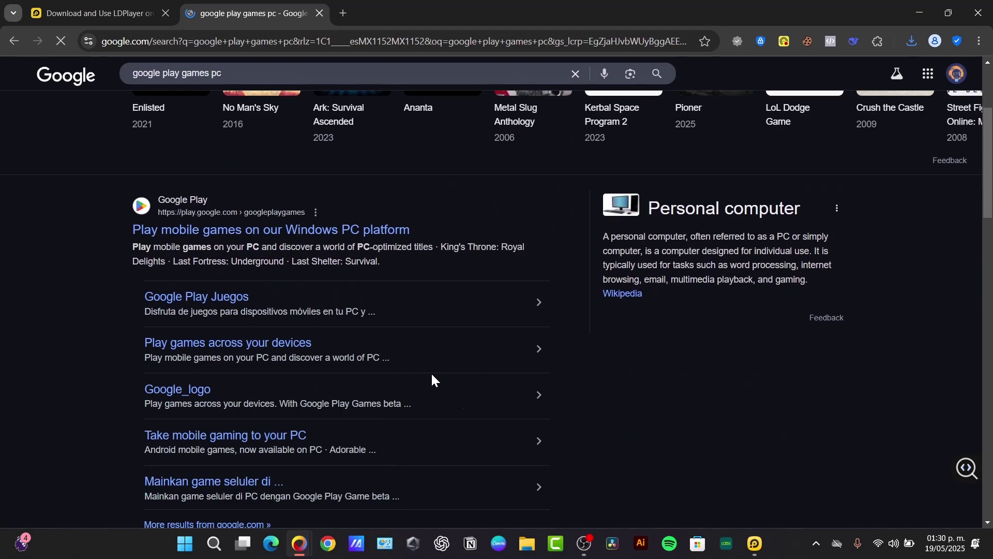
left_click(324, 228)
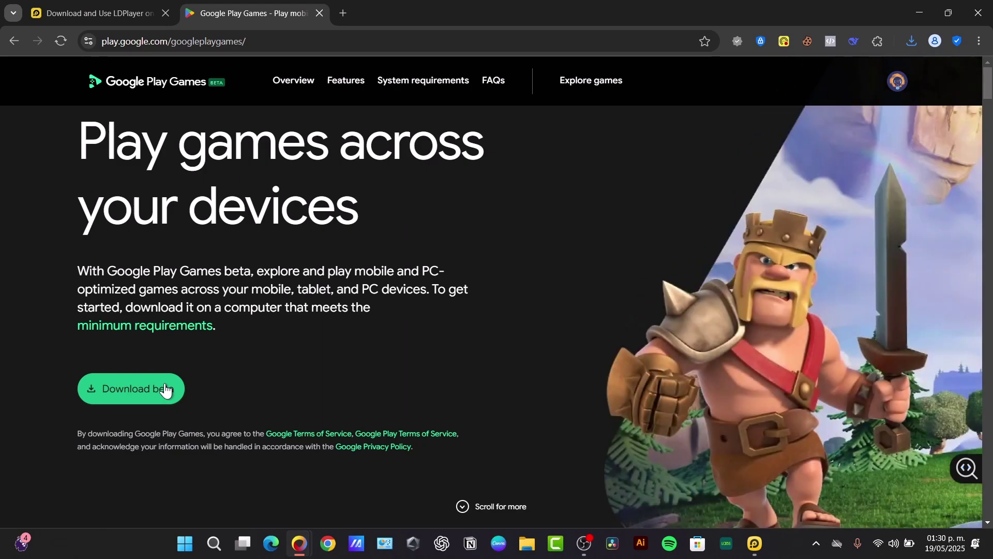
Step: Download the Google Play Games beta and run the installer Install-GooglePlayGames-Beta.exe
left_click(166, 391)
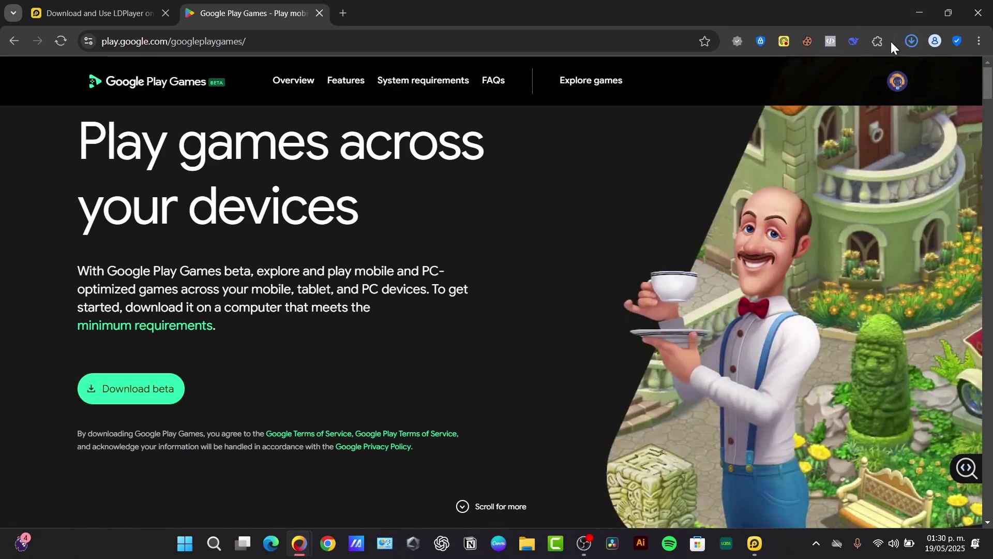
left_click(912, 41)
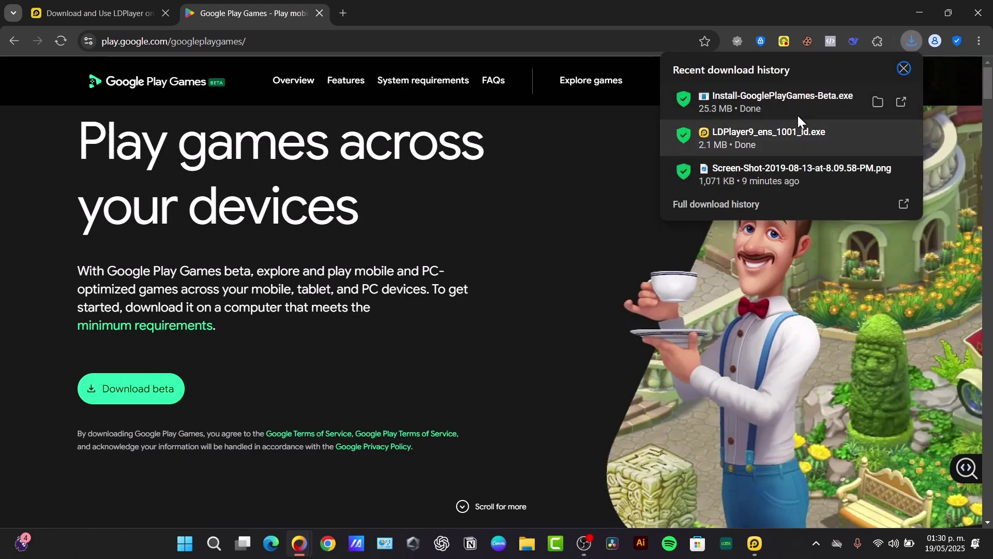
left_click(799, 108)
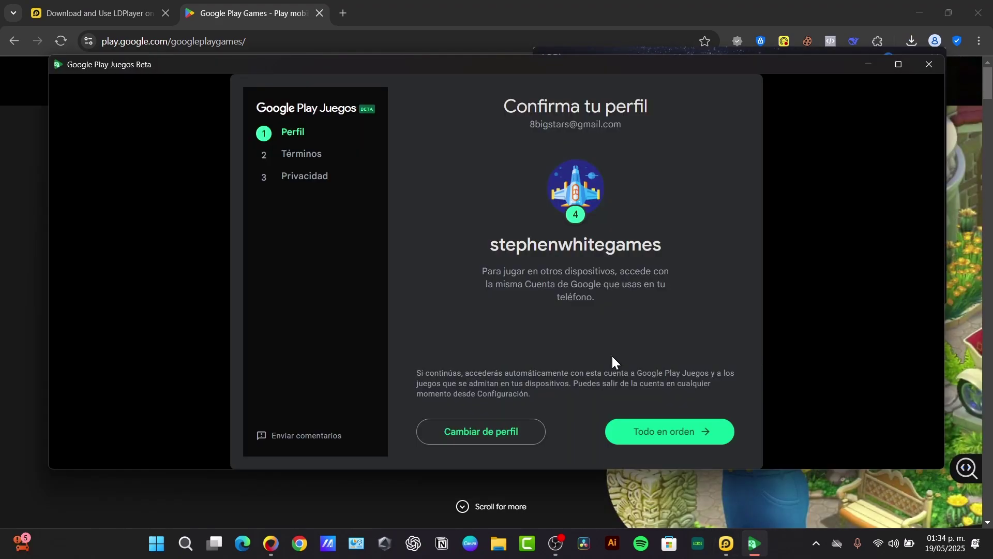
Step: Complete the Google Play Games setup by confirming the profile, accepting the terms and finishing with usage data sharing enabled
left_click(664, 429)
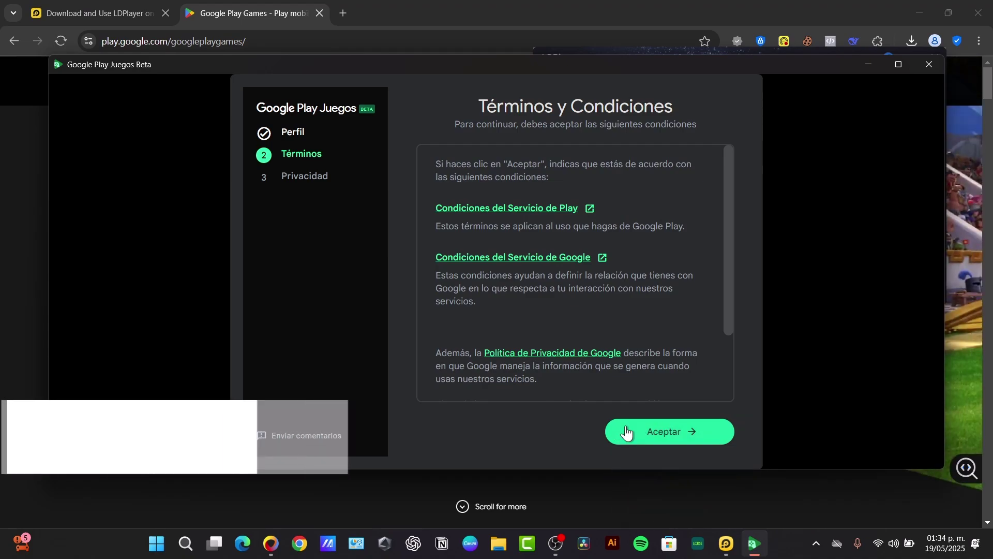
left_click(643, 432)
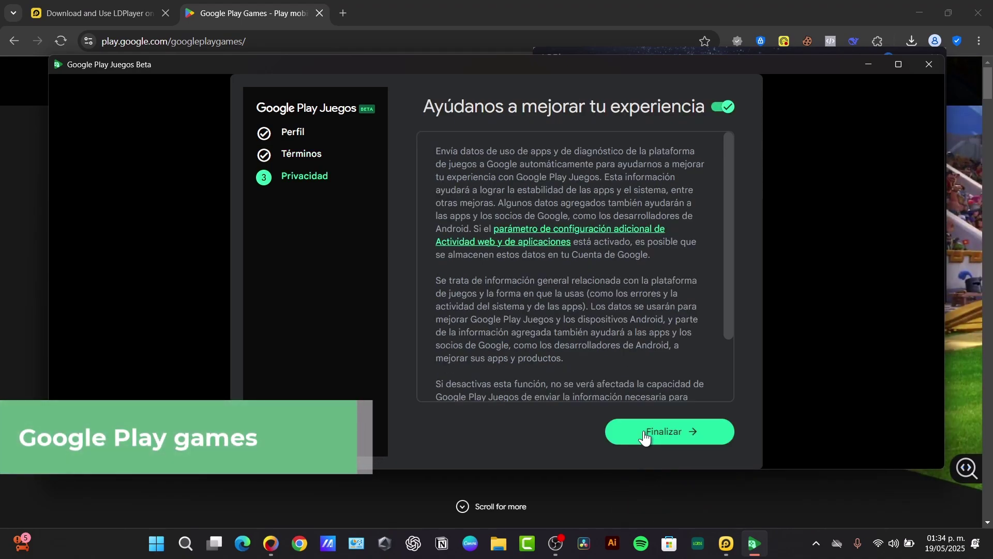
left_click(644, 432)
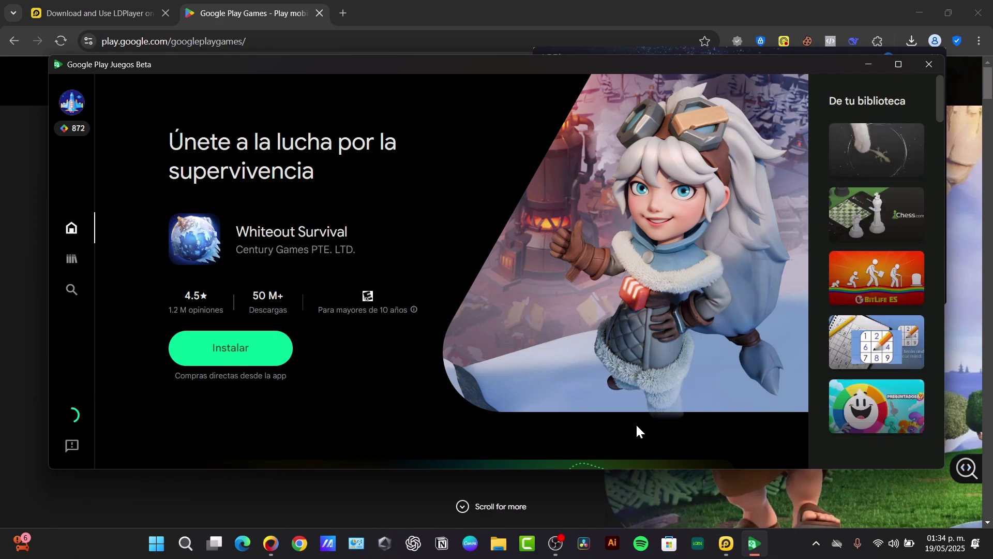
Step: Open the Google Play Games library and look through the games available for download
left_click(73, 260)
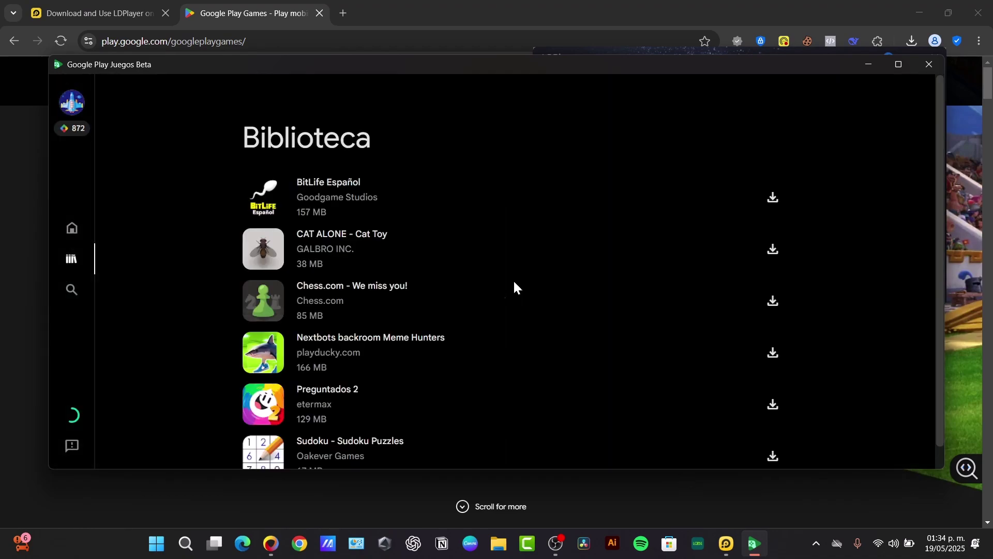
scroll(636, 264, "down", 1)
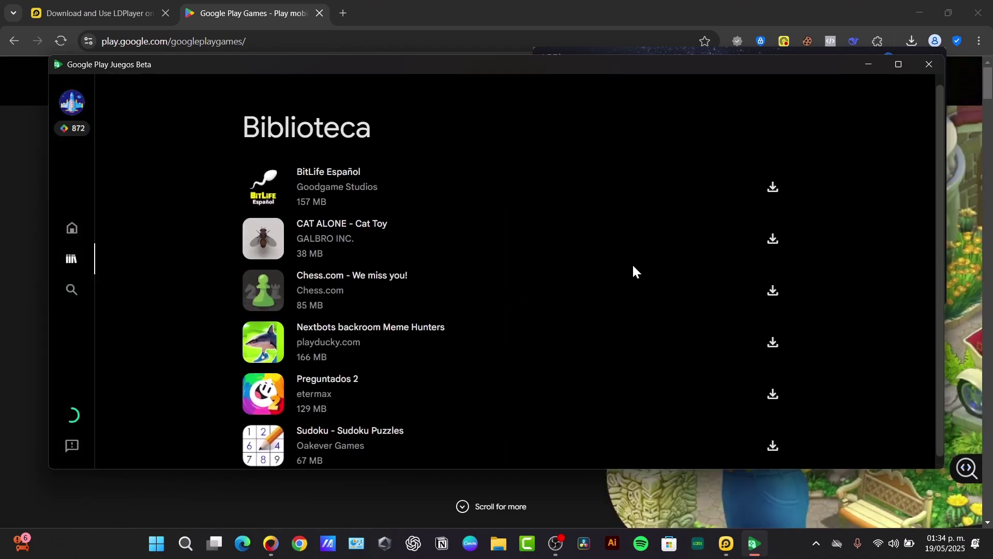
Step: Switch back to the web browser and open a new tab
key("alt+Tab")
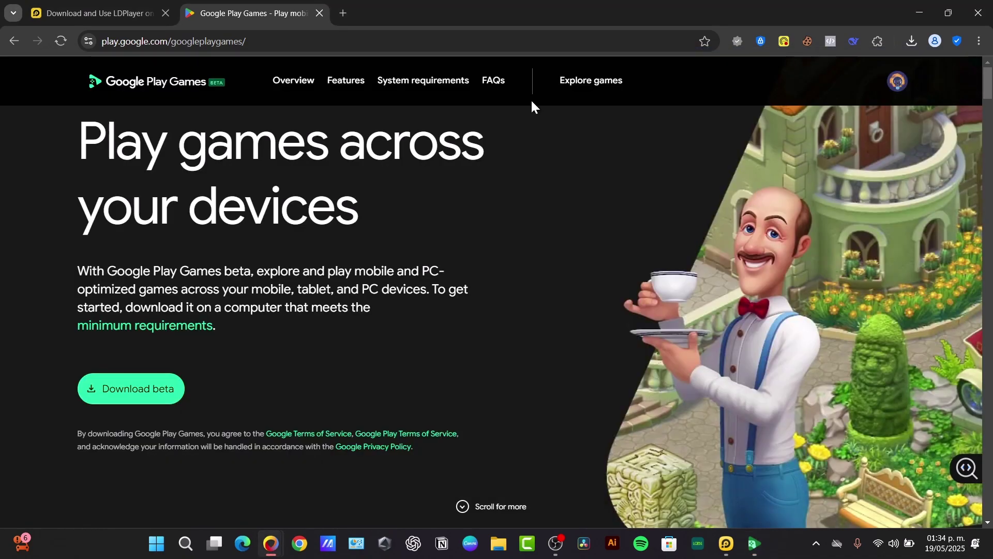
left_click(343, 13)
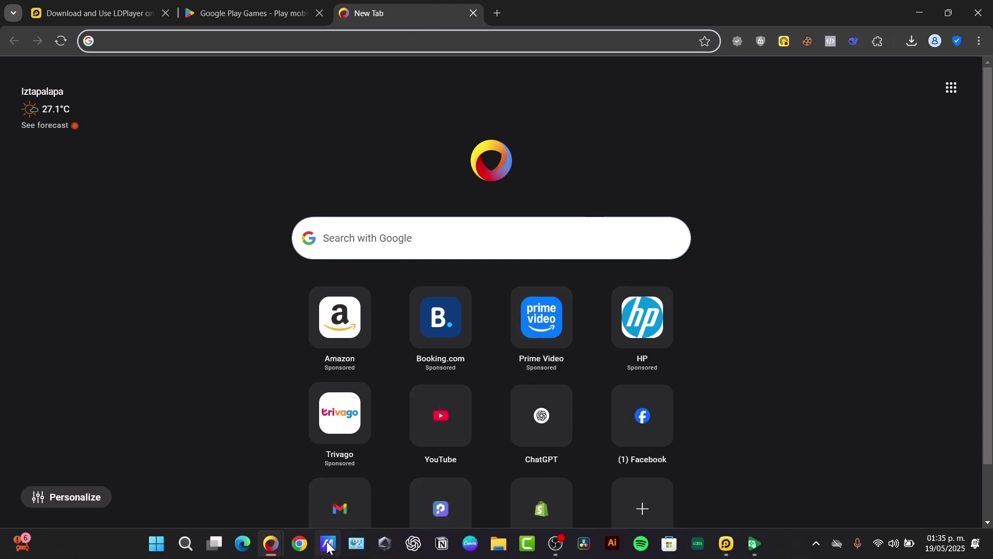
Step: Open the Microsoft Store, search Windows for "android" and bring up the mobile devices settings (Dispositivos móviles)
left_click(673, 552)
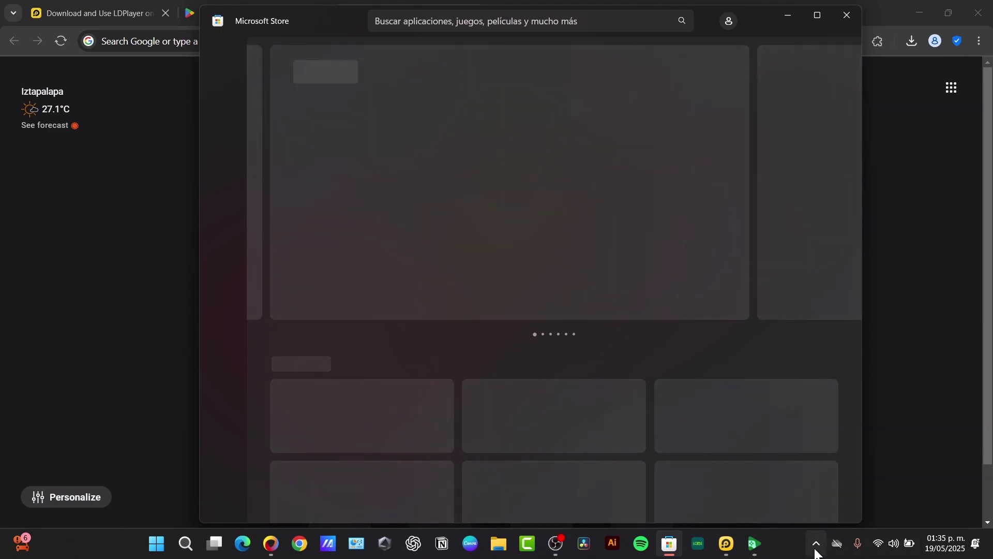
left_click(818, 544)
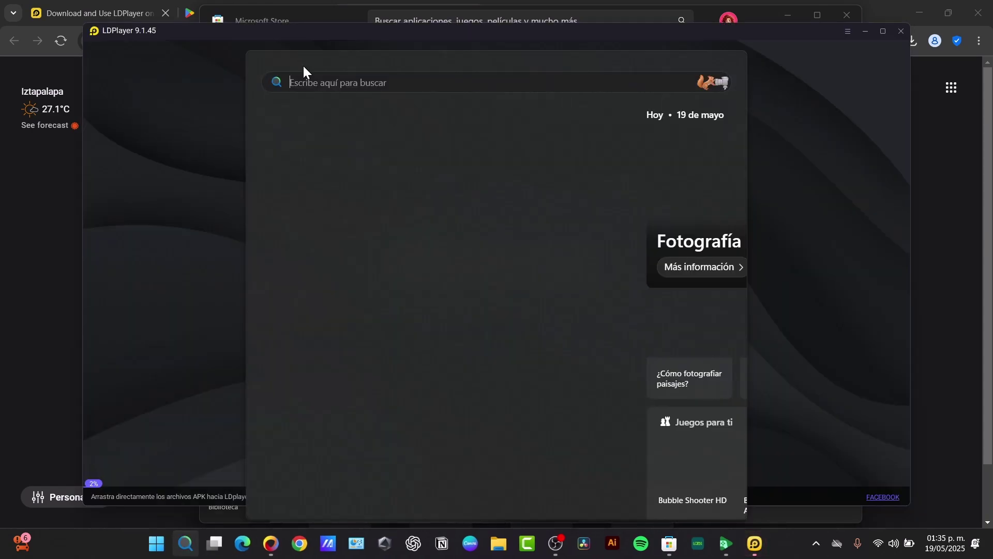
type("android")
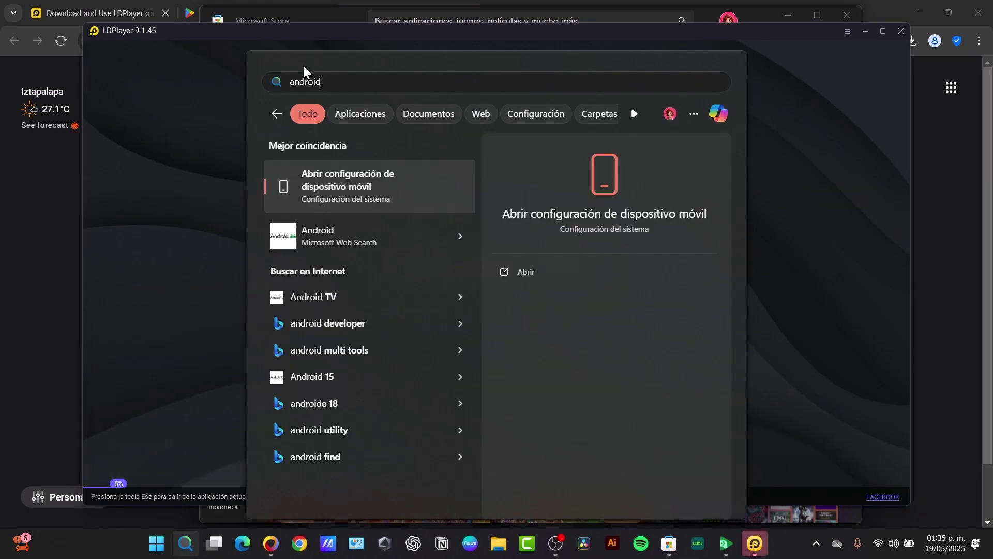
left_click(383, 188)
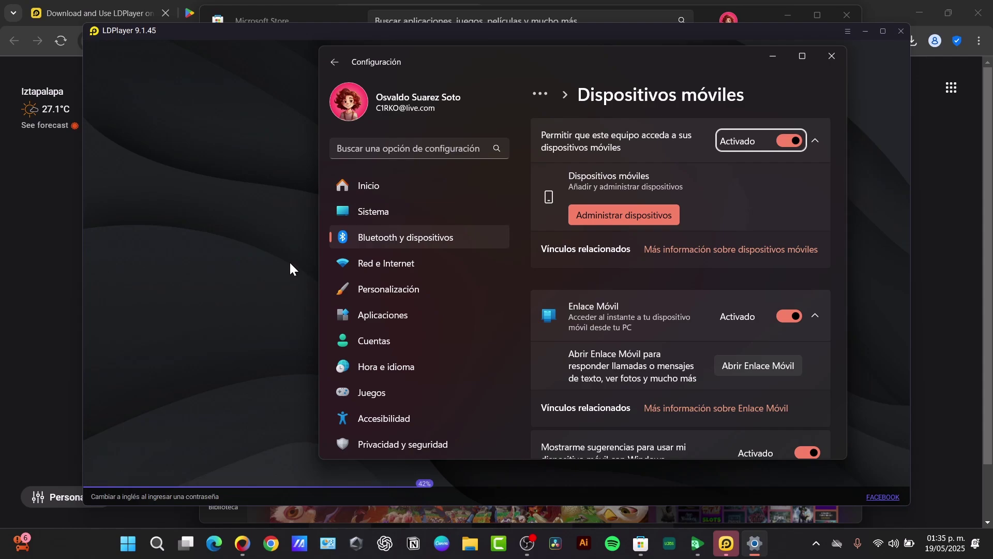
left_click(290, 264)
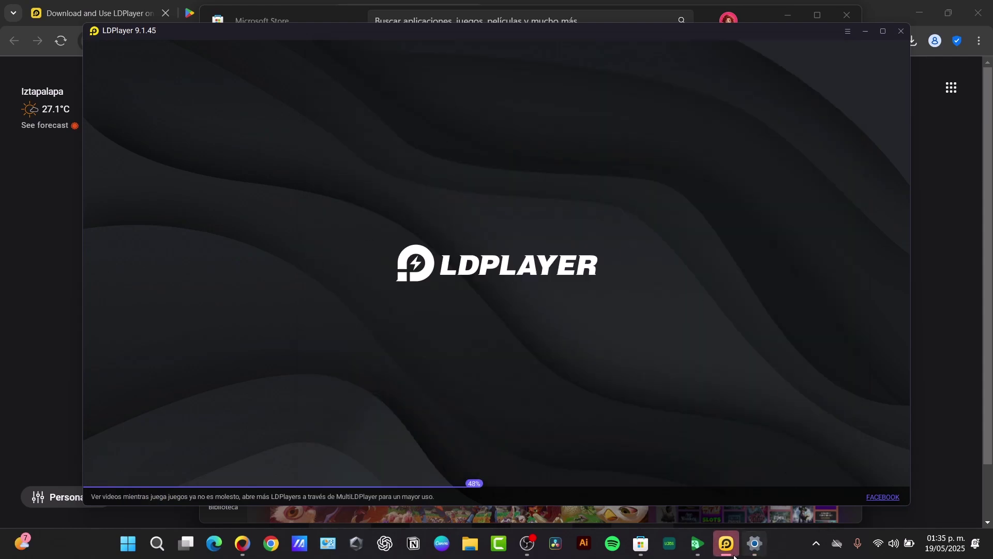
left_click(754, 543)
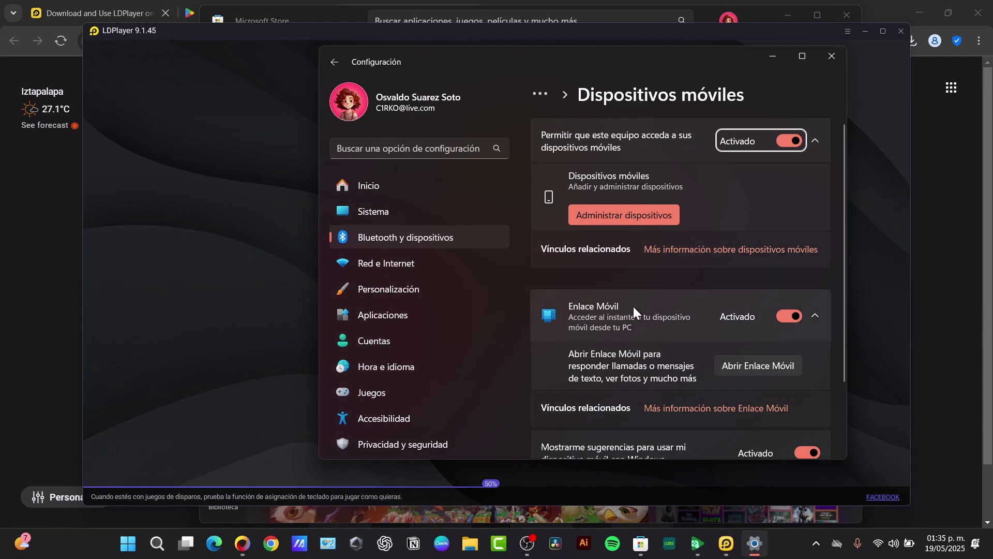
Step: Open Enlace Móvil from the mobile devices settings and finish its welcome screen with opening at Windows sign-in enabled
left_click(770, 366)
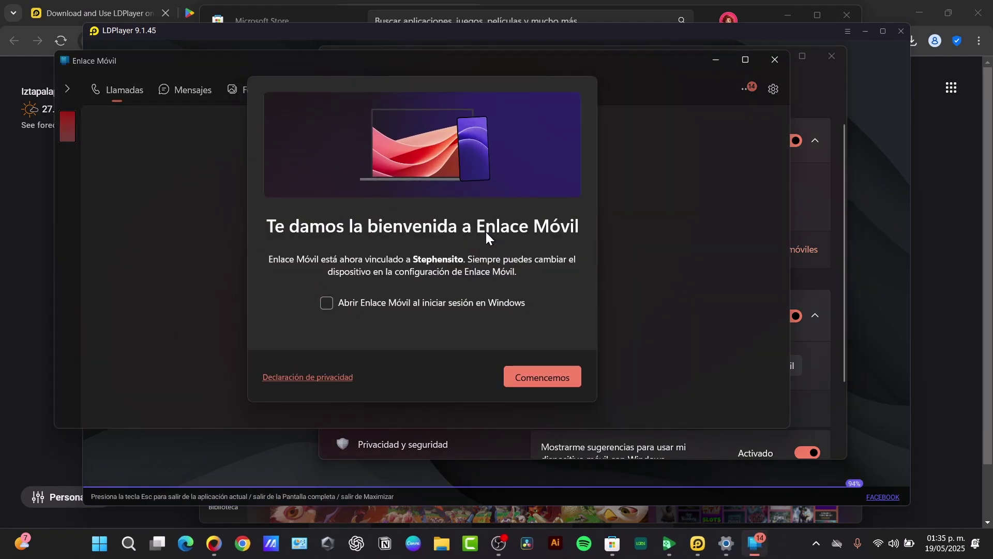
left_click(428, 300)
left_click(545, 378)
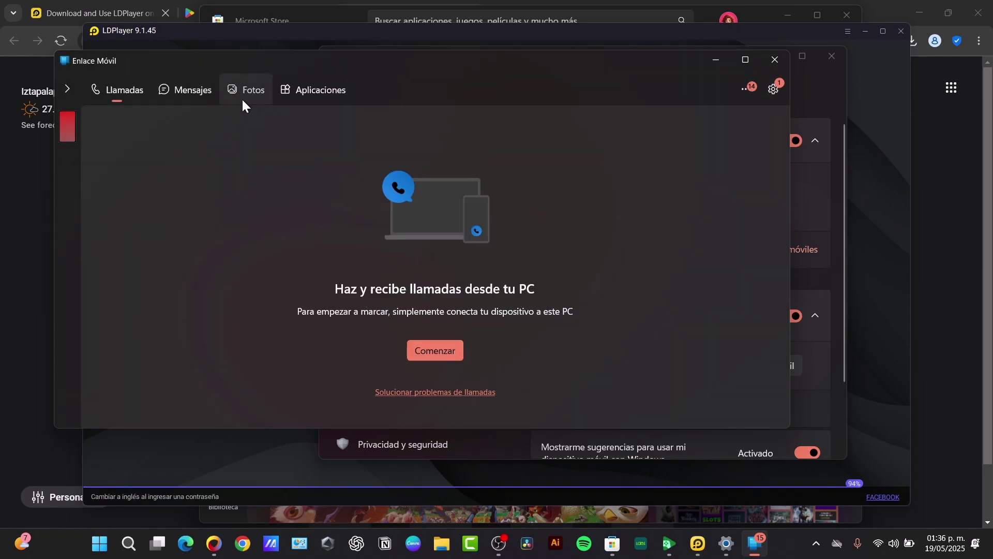
Step: Try to view the Aplicaciones section of Enlace Móvil, and close both Enlace Móvil and the Windows settings
left_click(303, 102)
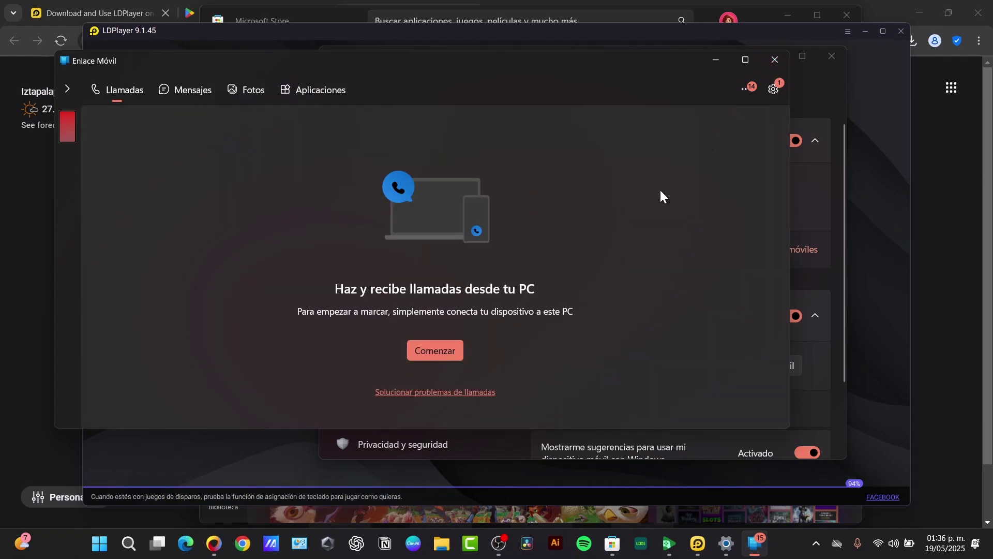
left_click(763, 66)
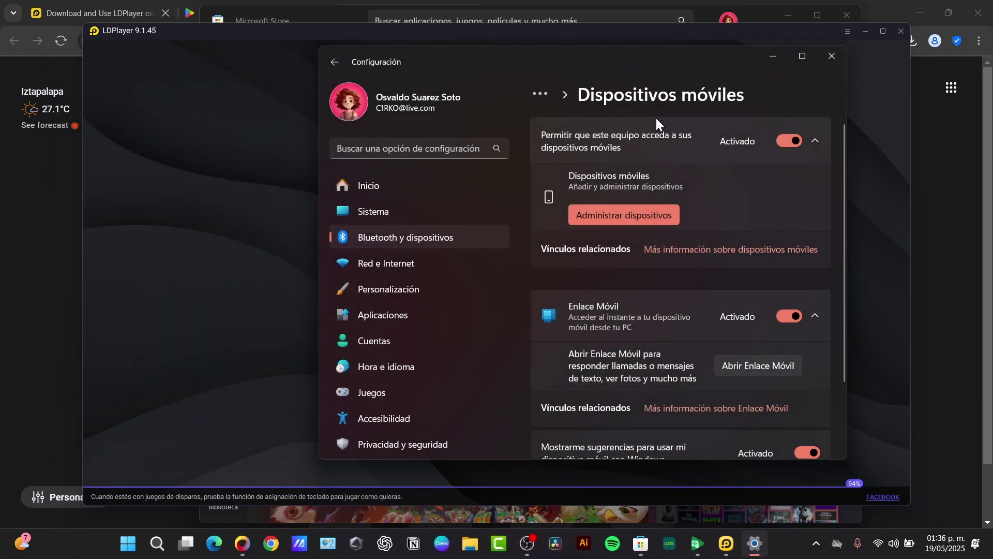
left_click(833, 57)
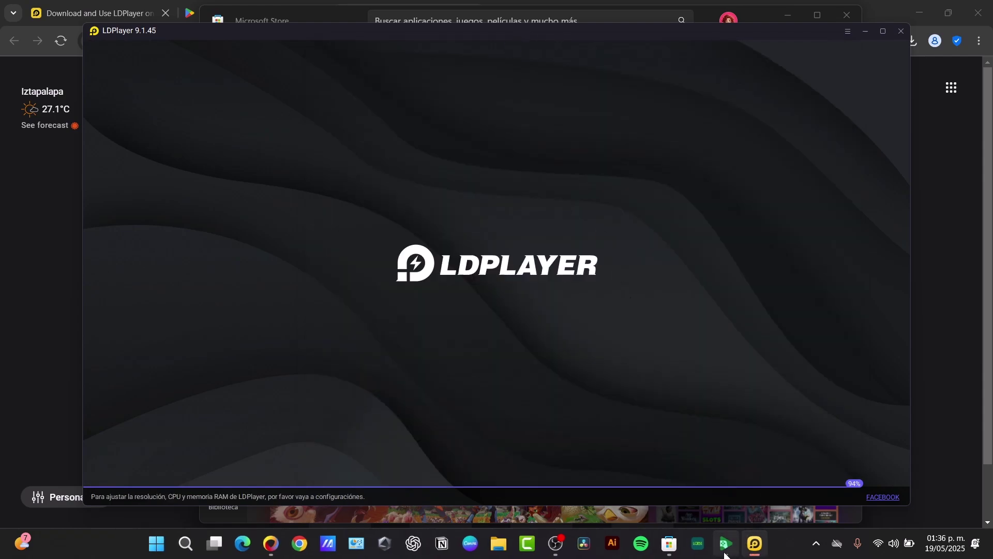
Step: Search the Microsoft Store for "amazon appstore" and look through the results
left_click(666, 555)
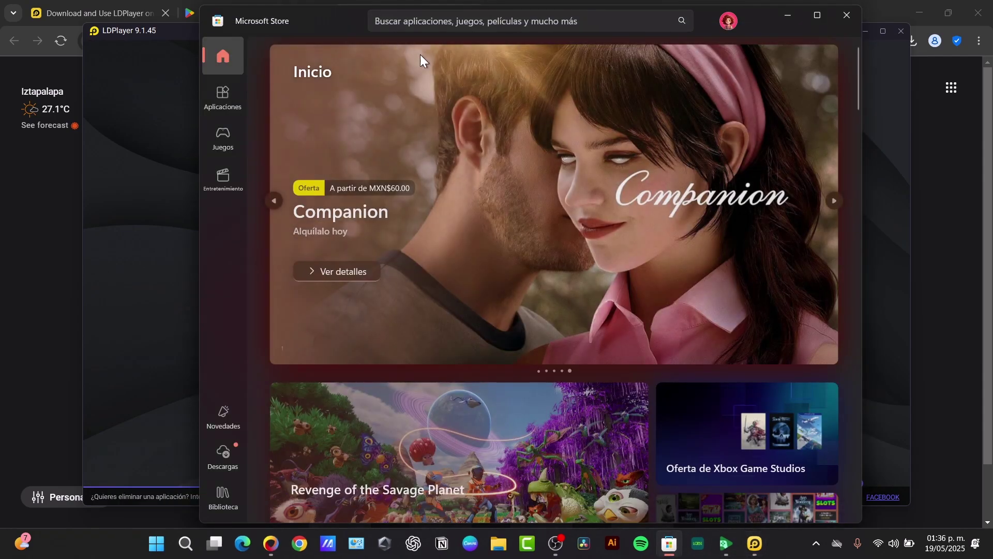
left_click(484, 23)
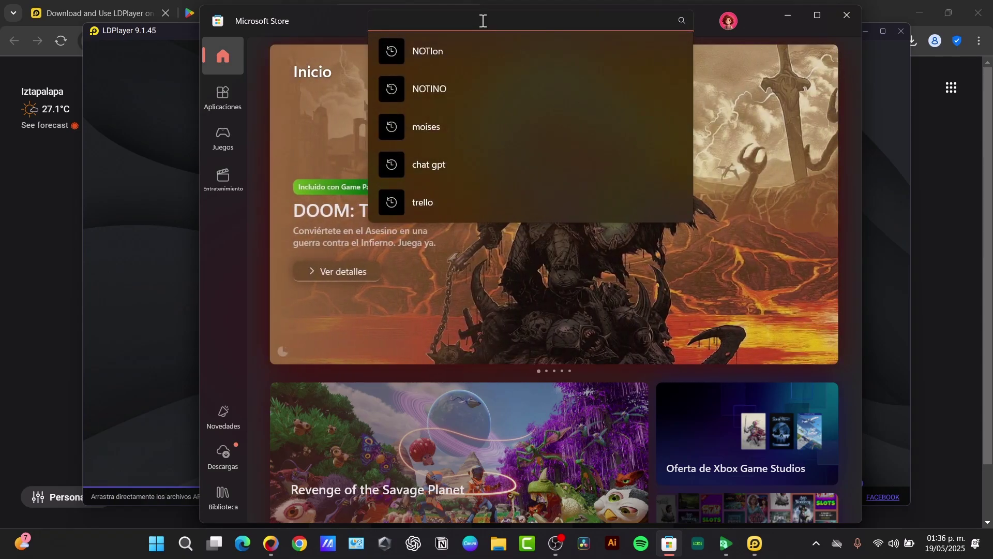
type("amazon appstore")
key("Return")
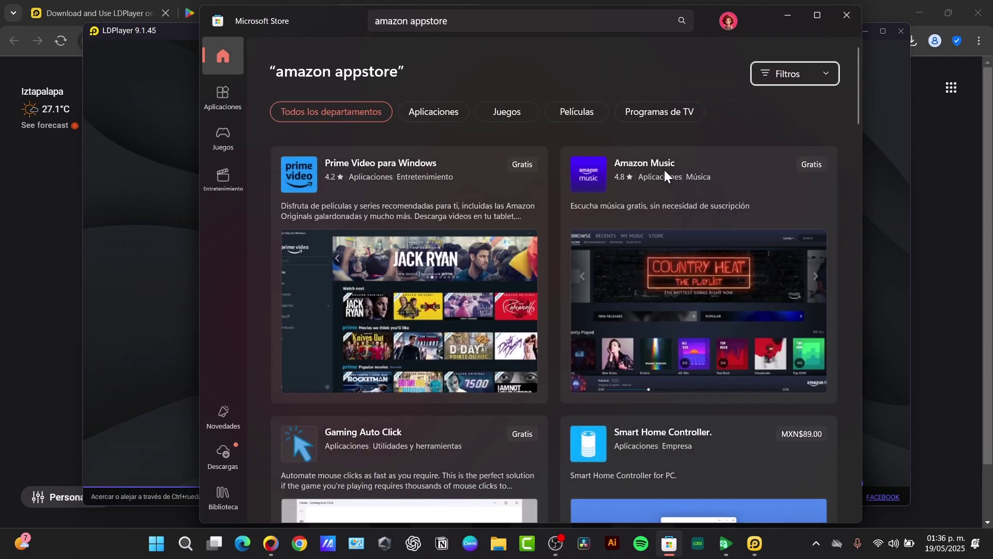
scroll(666, 172, "down", 8)
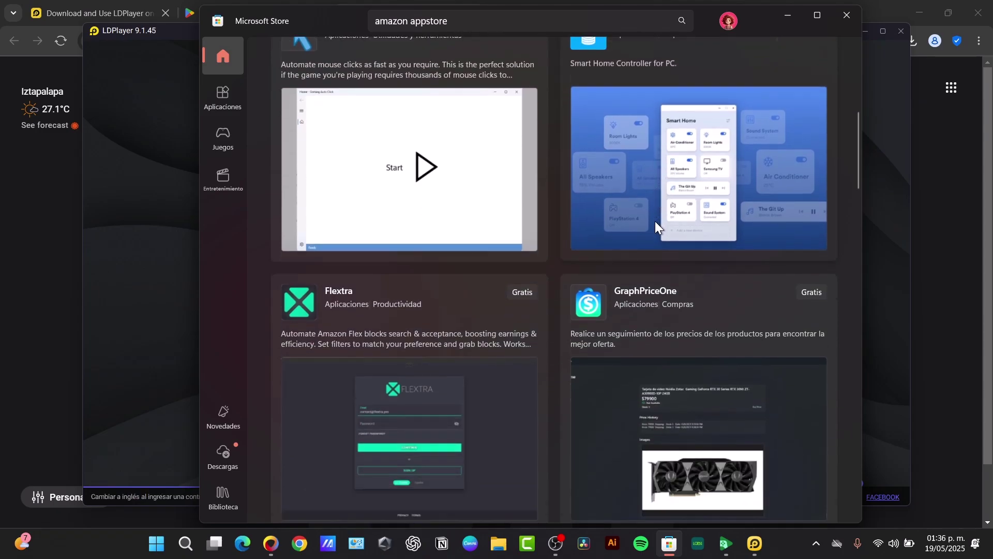
scroll(654, 225, "down", 7)
scroll(653, 246, "up", 7)
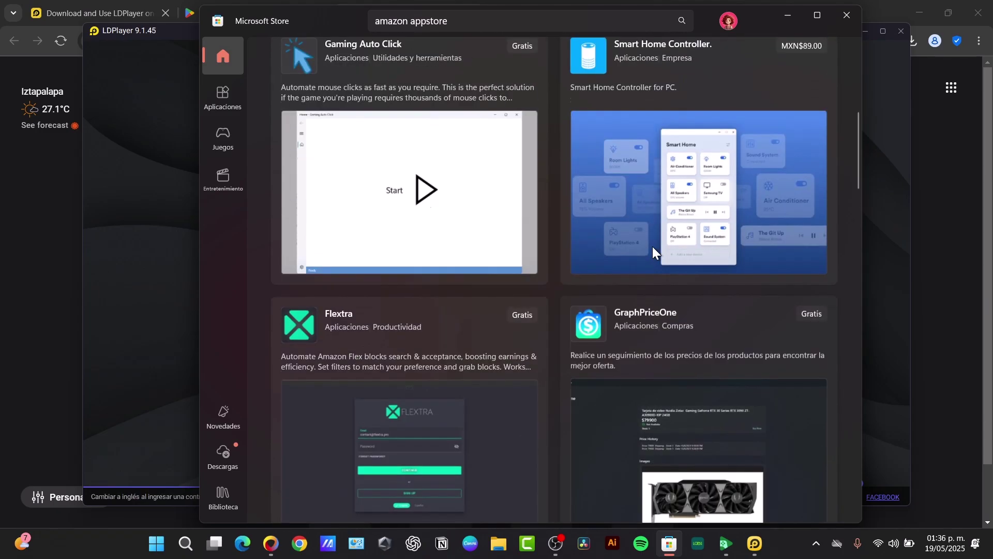
scroll(653, 246, "up", 8)
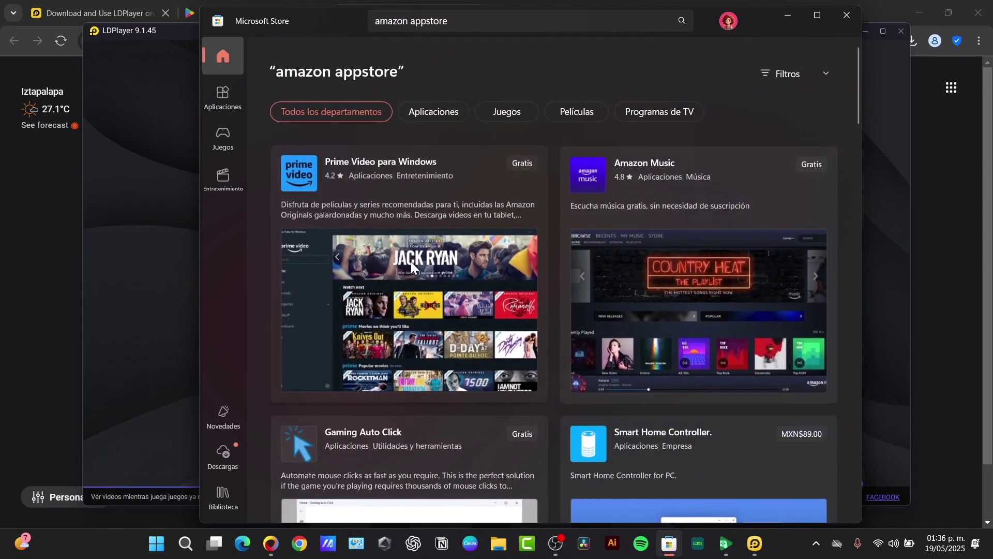
Step: Switch to the web browser, search for "amazon appstore" and open the result Amazon.com: Apps & Games
left_click(36, 225)
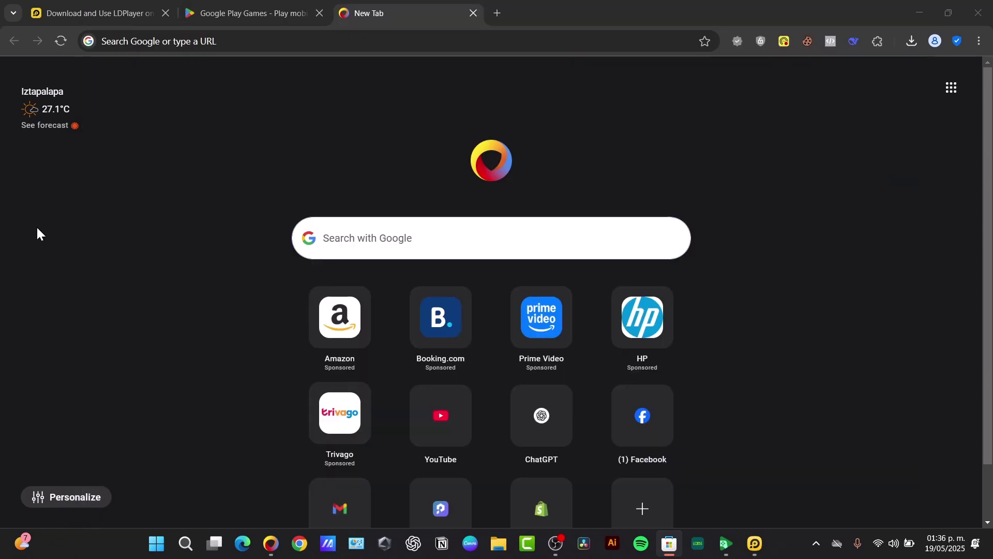
left_click(493, 34)
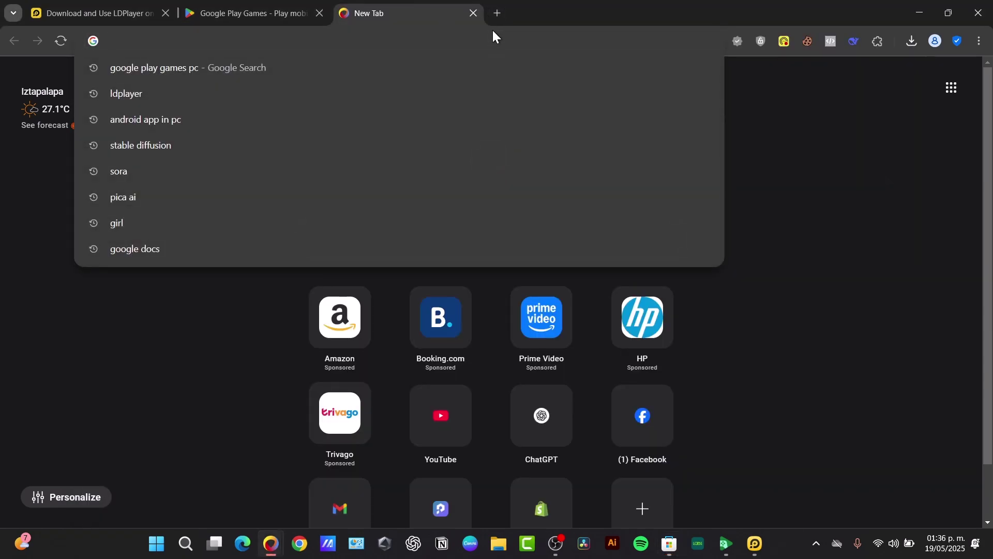
type("amazon appstore")
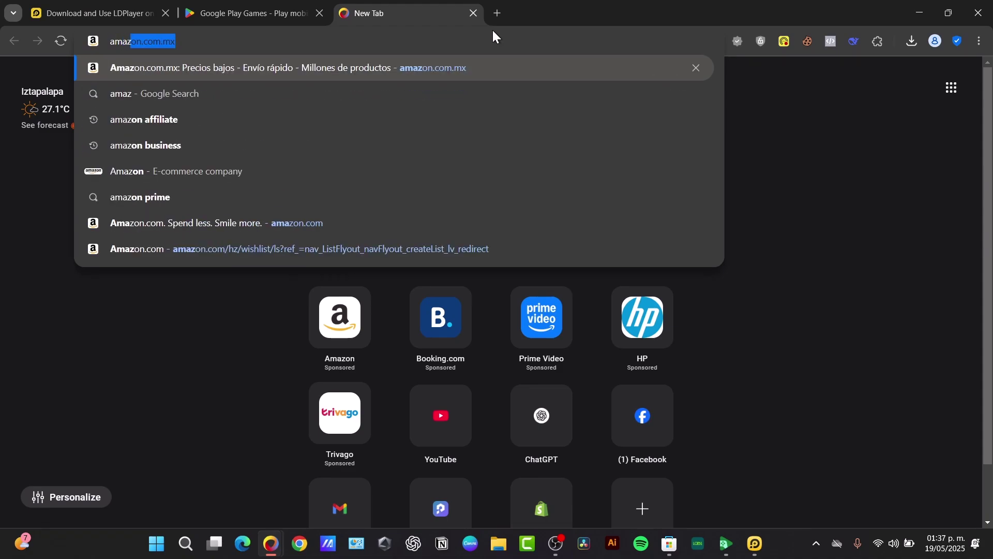
key("Return")
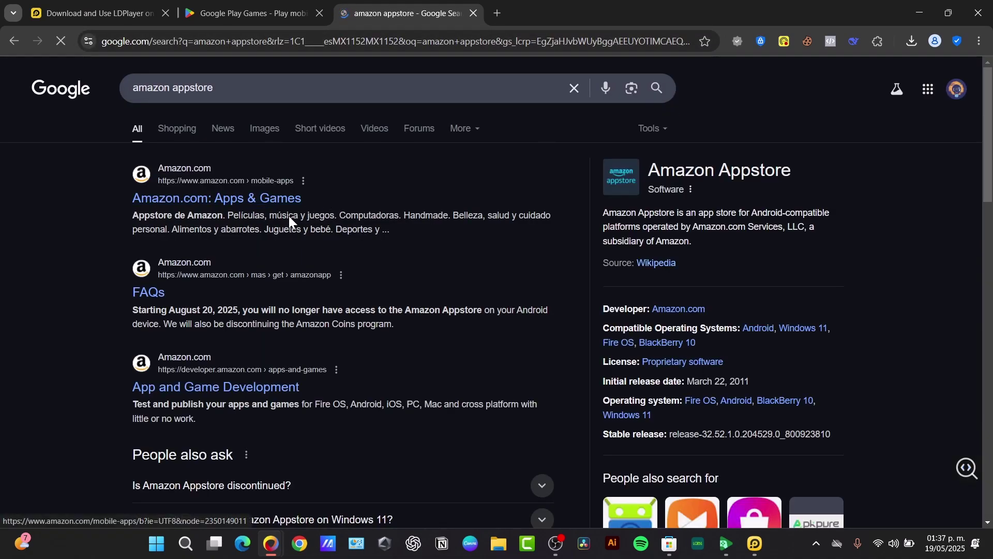
left_click(280, 198)
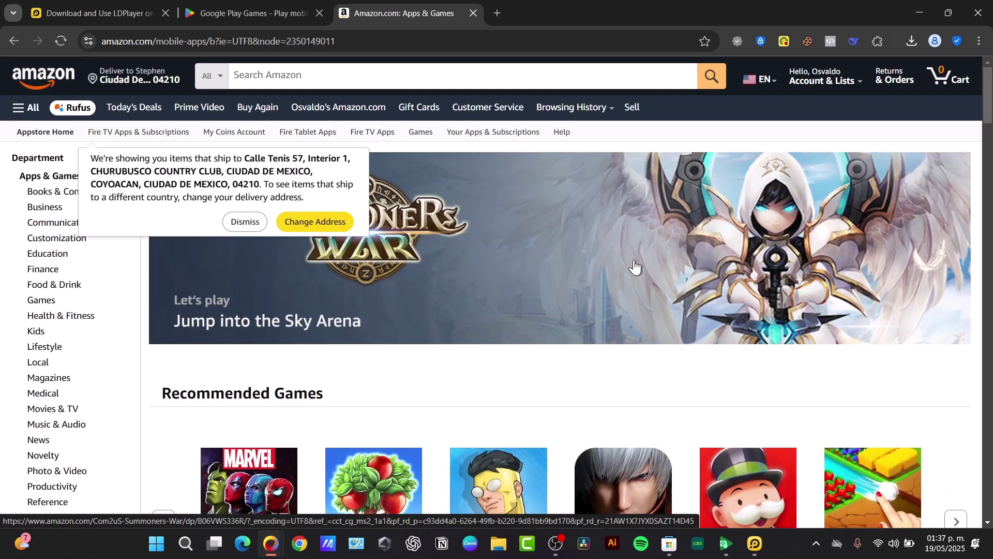
Step: Open MONOPOLY GO! from Amazon's recommended games and request the app with Get App
scroll(635, 266, "down", 5)
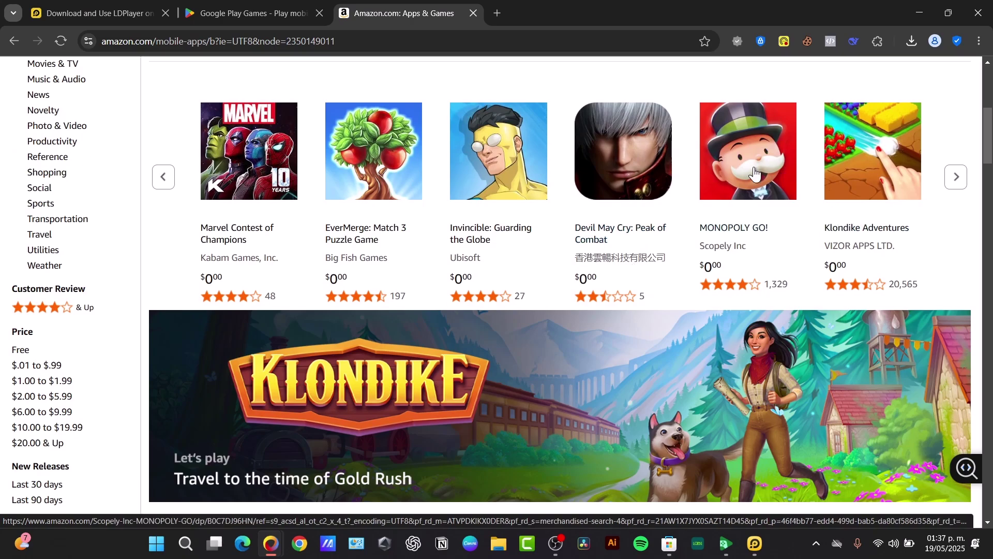
left_click(755, 173)
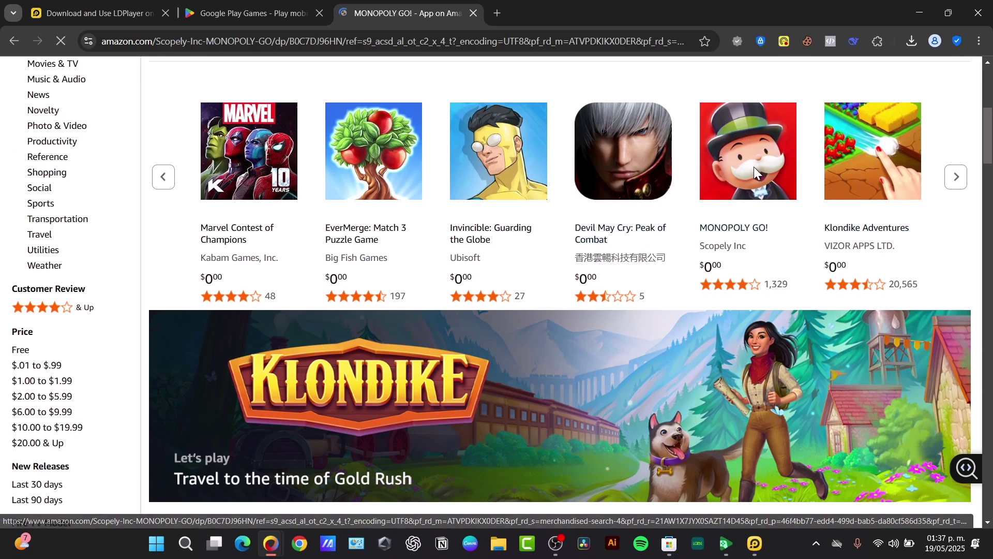
scroll(293, 337, "down", 3)
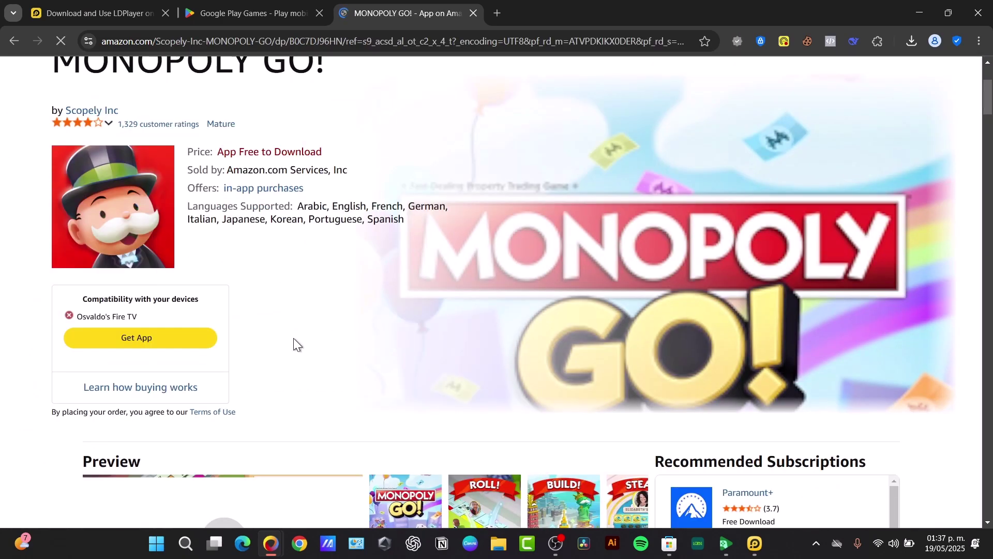
left_click(162, 334)
Step: Install Chess.com - We miss you! from Google Play Games and add its desktop shortcut
left_click(672, 197)
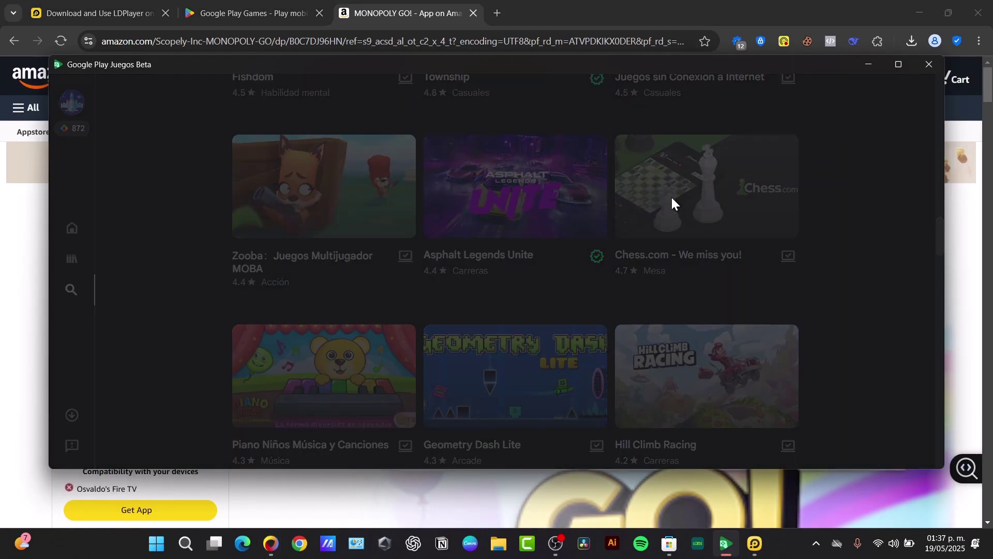
left_click(263, 420)
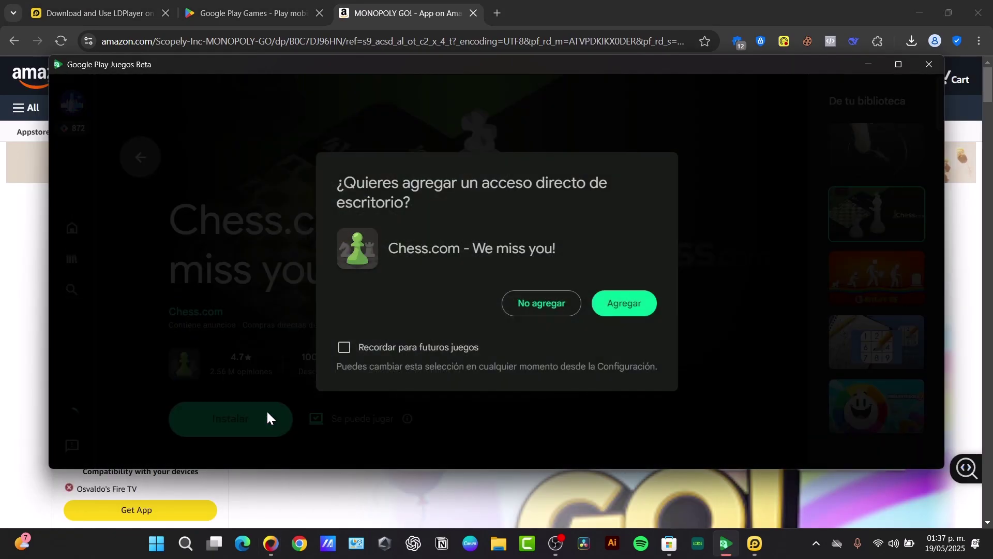
left_click(621, 302)
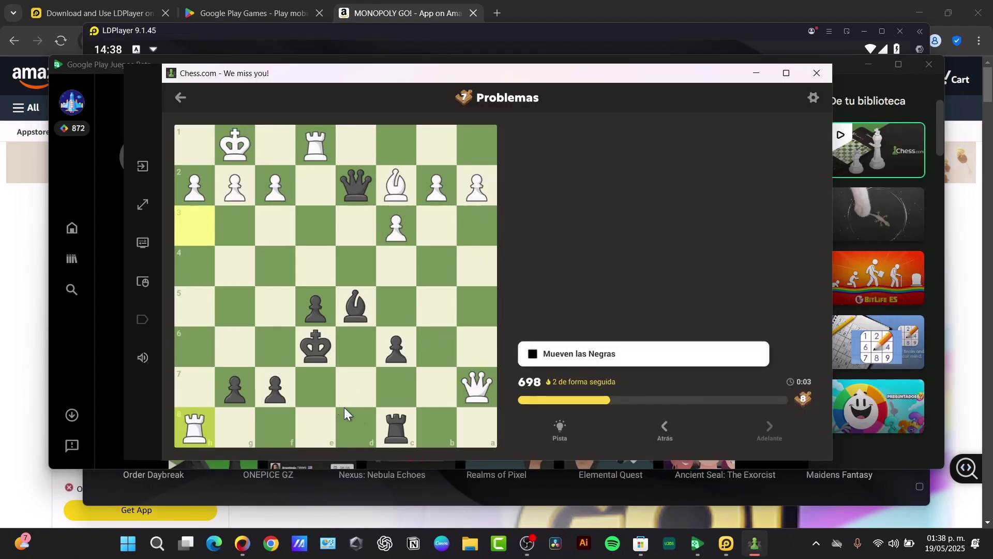
Step: Try the chess puzzle moves pawn g7 to g6, pawn f7 to f5 and rook c8 to c7, retrying the puzzle between attempts
left_click_drag(252, 380, 243, 344)
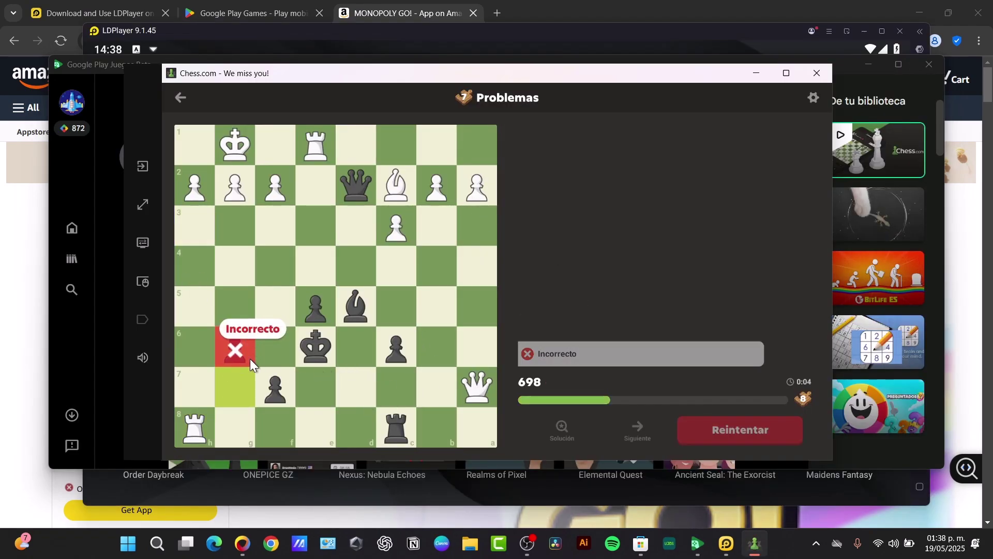
left_click(721, 434)
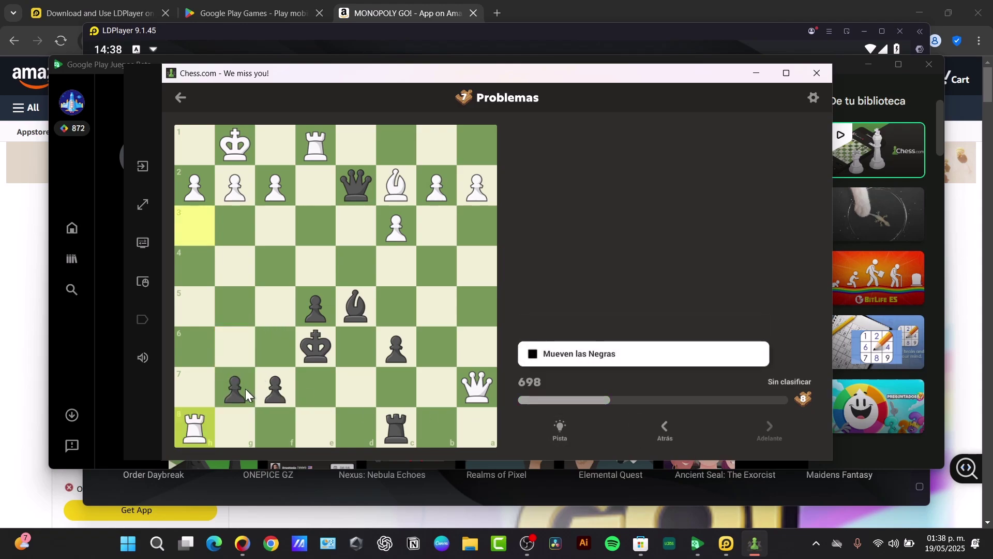
left_click(275, 388)
left_click(284, 316)
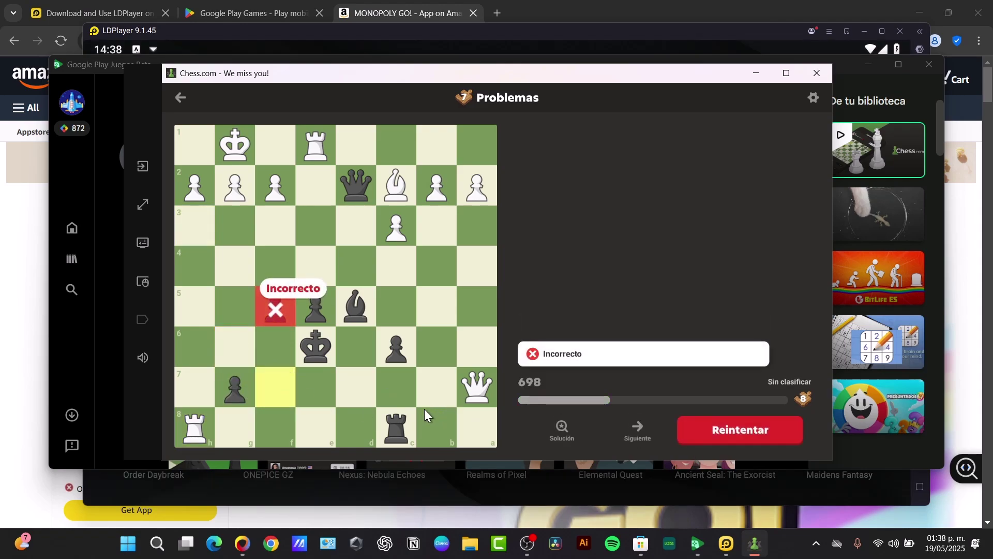
left_click(738, 431)
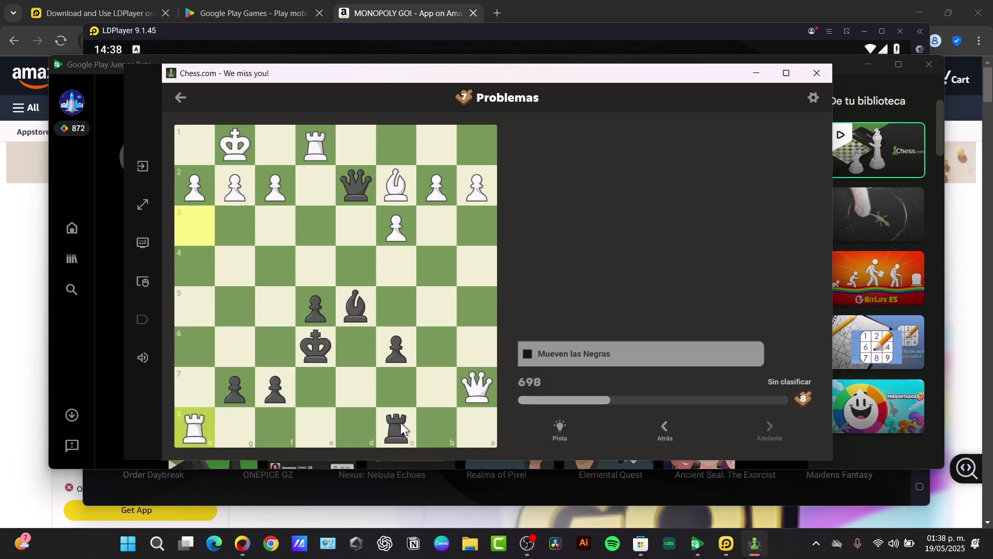
left_click(397, 421)
left_click(406, 399)
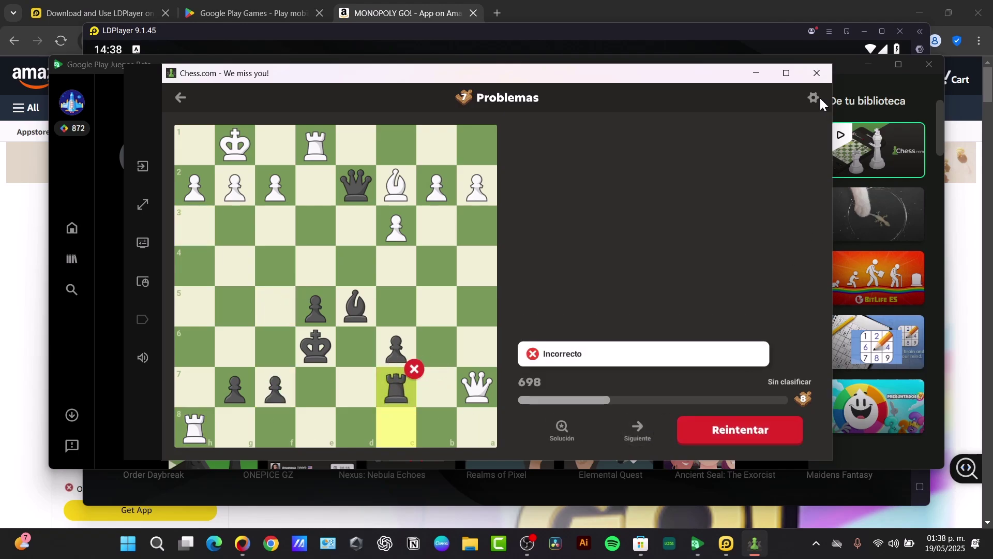
Step: Close the Chess.com and Google Play Games windows, and dismiss LDPlayer's welcome window to open its System Apps folder
left_click(817, 73)
left_click(929, 64)
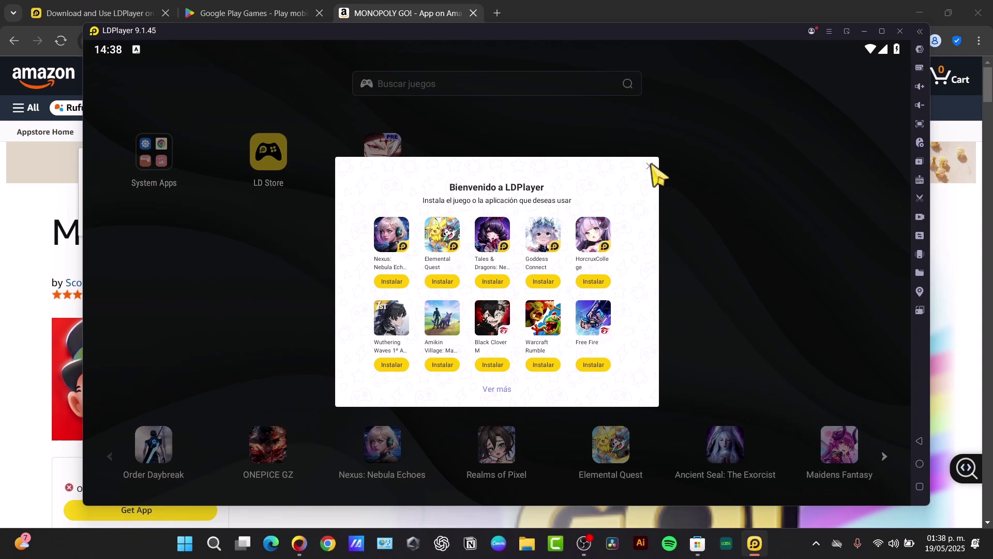
left_click(649, 166)
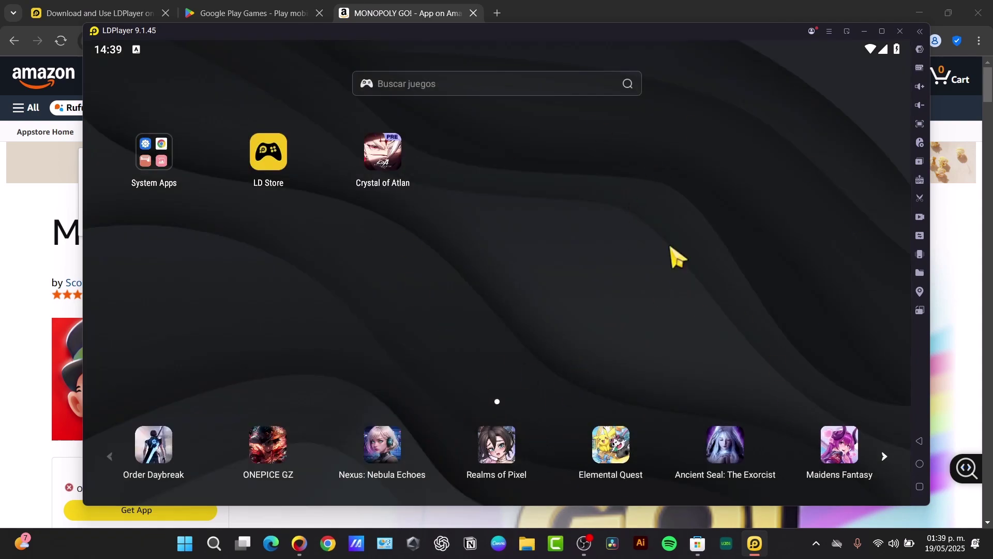
left_click(149, 154)
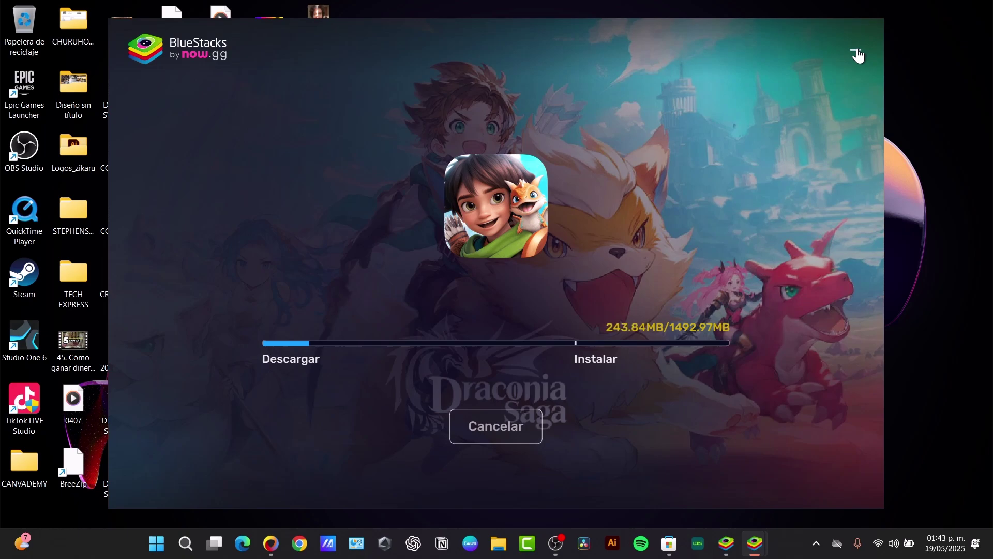
Step: Minimize the BlueStacks installer and return to the web browser to view the Google Play Games and LDPlayer download pages
left_click(857, 52)
left_click(863, 56)
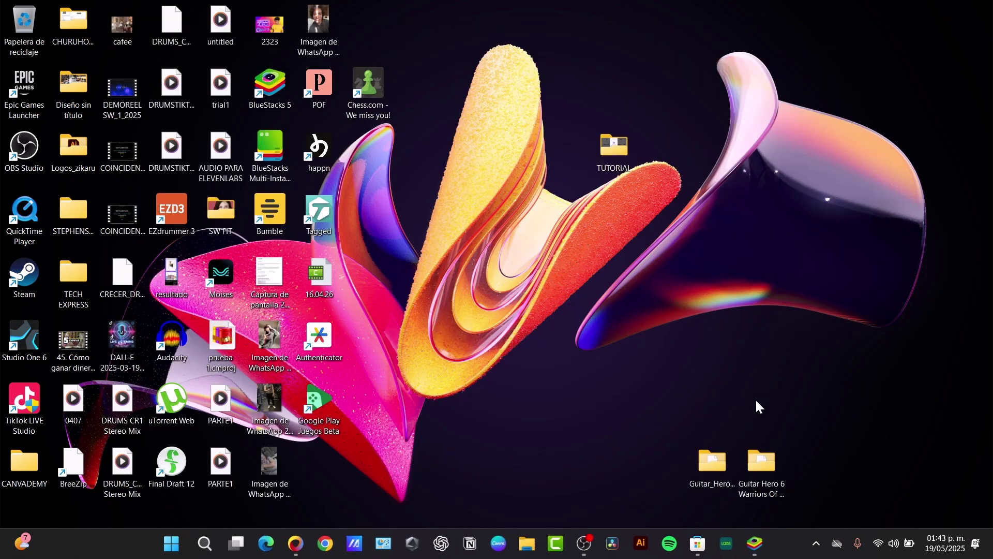
key("alt+Tab")
left_click(323, 5)
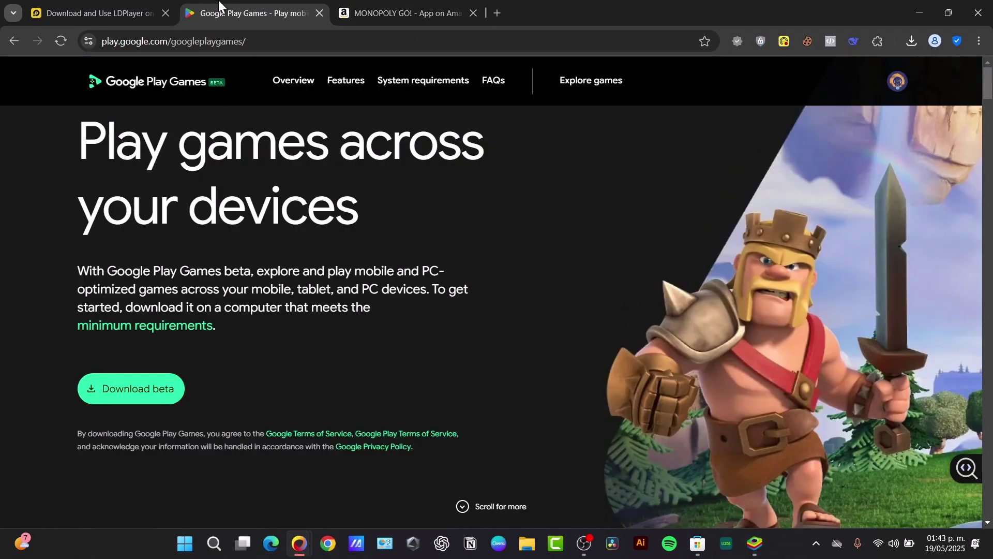
left_click(108, 7)
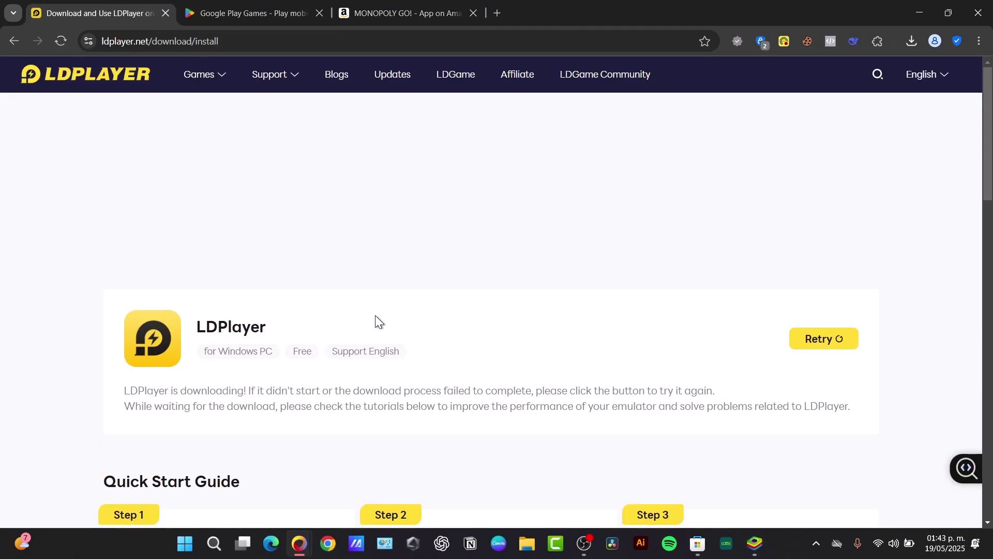